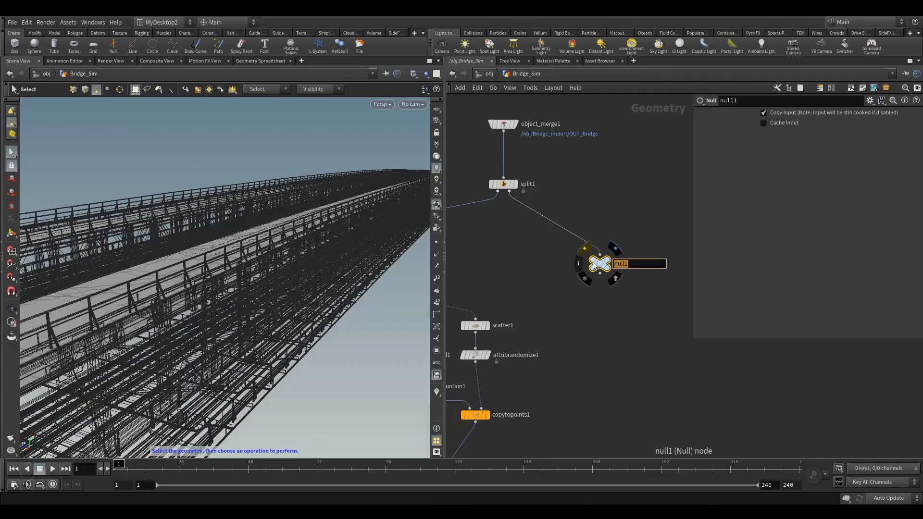
Step: Rename the null node split off from the bridge to OUT_metal
type("metal")
key("Return")
left_click(615, 249)
key("Escape")
Step: Orbit the viewport to inspect the bridge geometry and its connected pieces from several angles
left_click_drag(164, 243, 243, 311)
key("s")
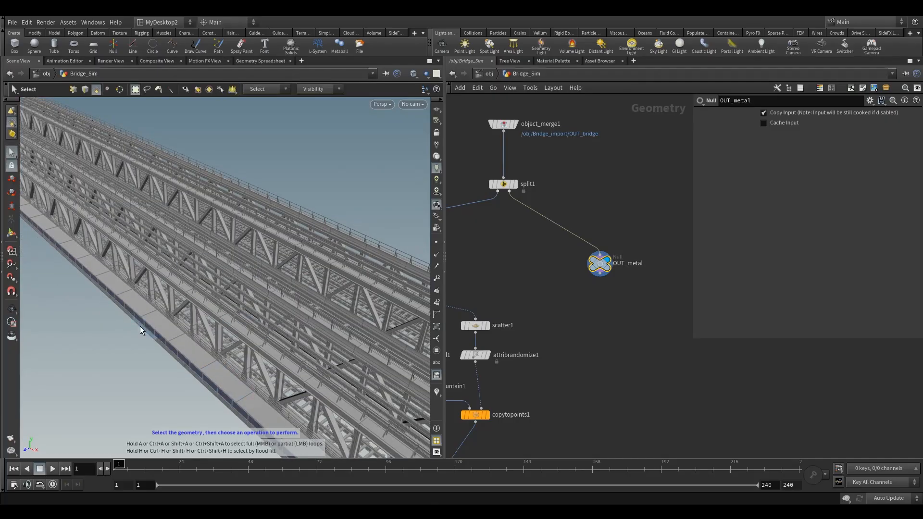
key("Escape")
left_click_drag(277, 315, 266, 356)
key("s")
key("9")
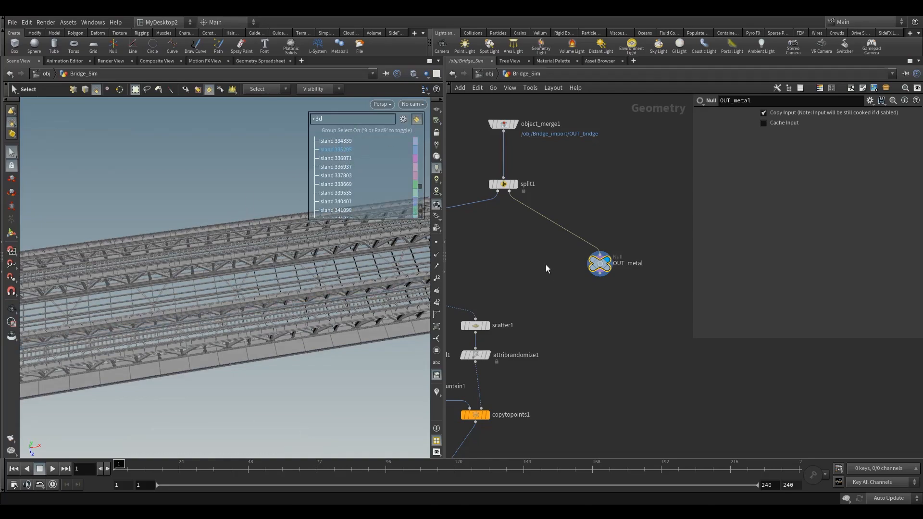
key("Escape")
left_click_drag(331, 289, 283, 291)
key("s")
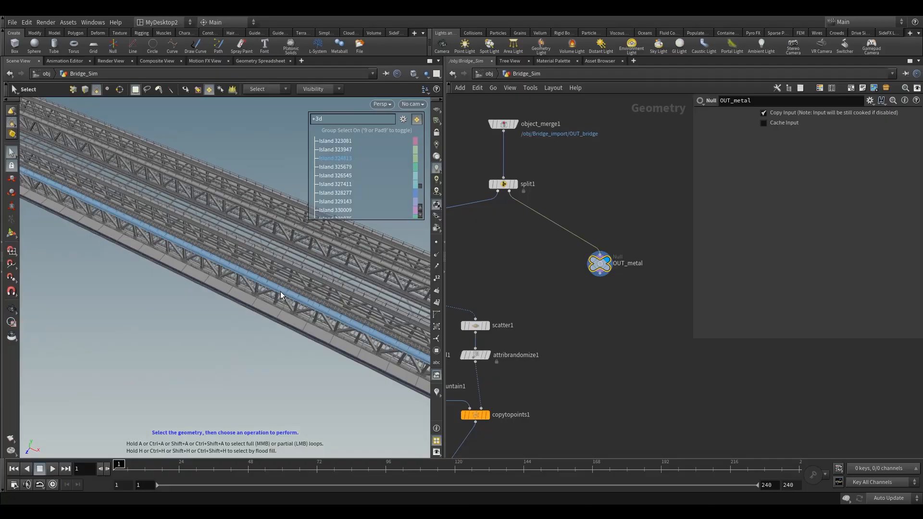
Step: Turn on the viewport visualizers for the class and name attributes
left_click(437, 393)
key("Escape")
left_click_drag(254, 293, 301, 257, "alt")
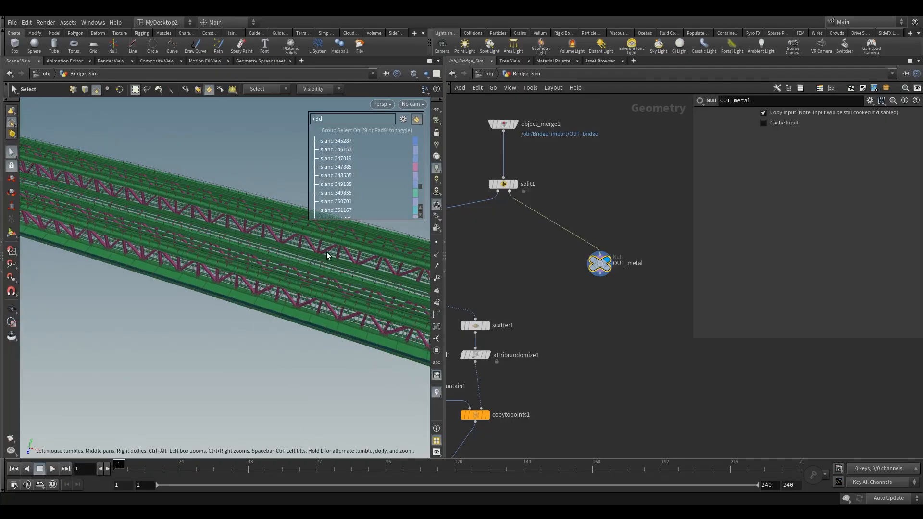
right_click(436, 393)
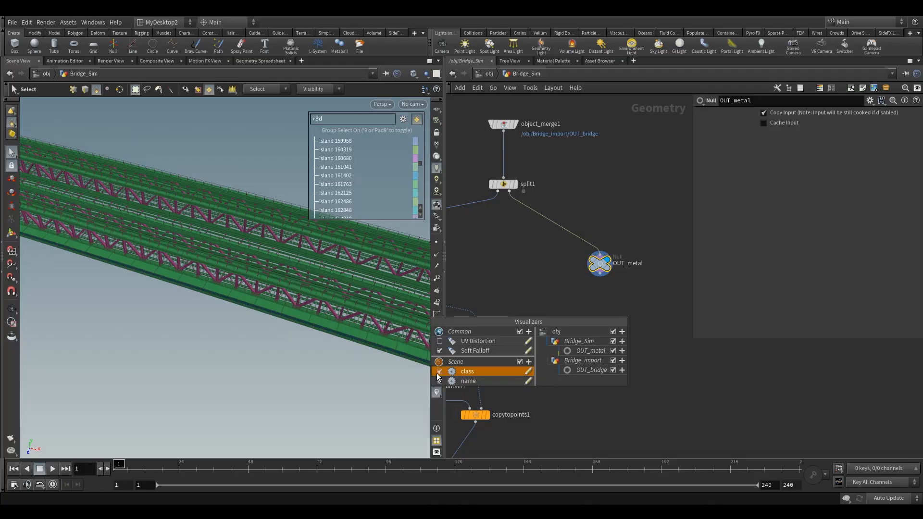
left_click(439, 381)
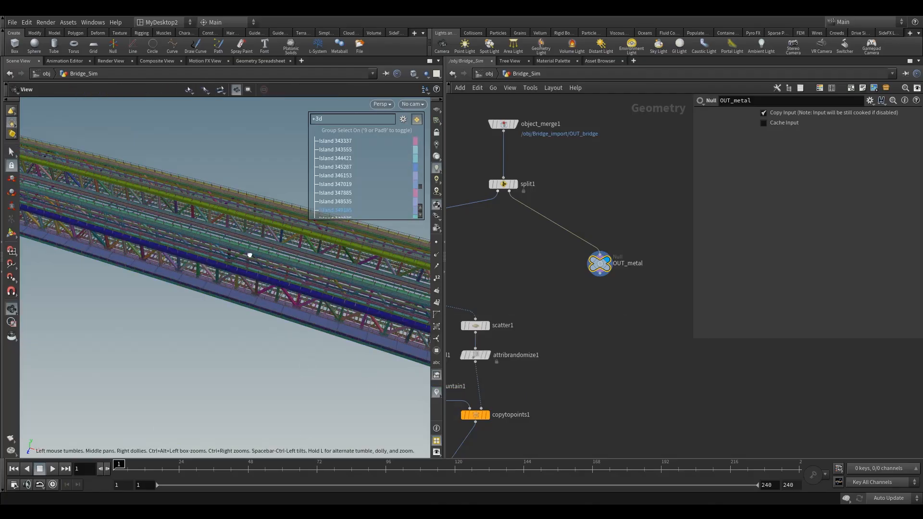
Step: Inspect the color-coded bridge pieces up close from several angles in the viewport
left_click_drag(247, 258, 246, 295, "alt")
right_click(208, 287)
left_click(148, 304)
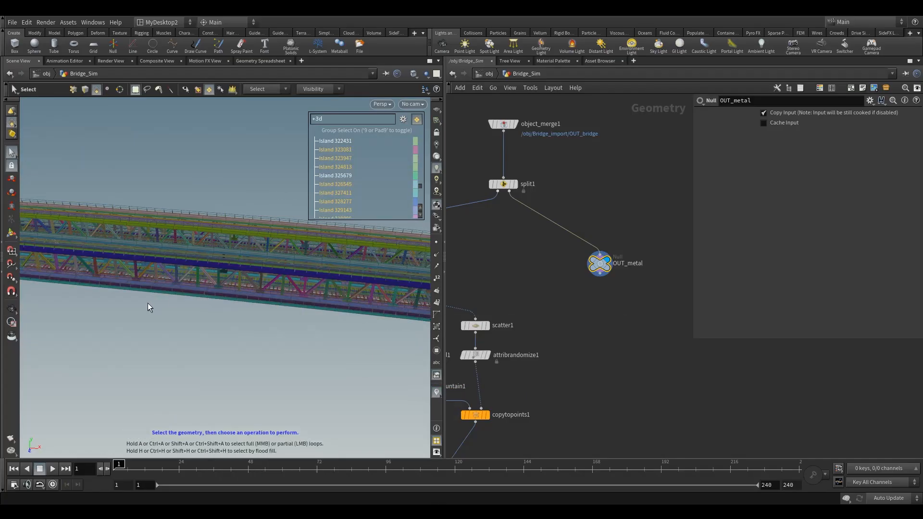
scroll(243, 307, "up", 3, "alt")
middle_click_drag(217, 308, 222, 355, "alt")
left_click_drag(222, 354, 303, 339, "alt")
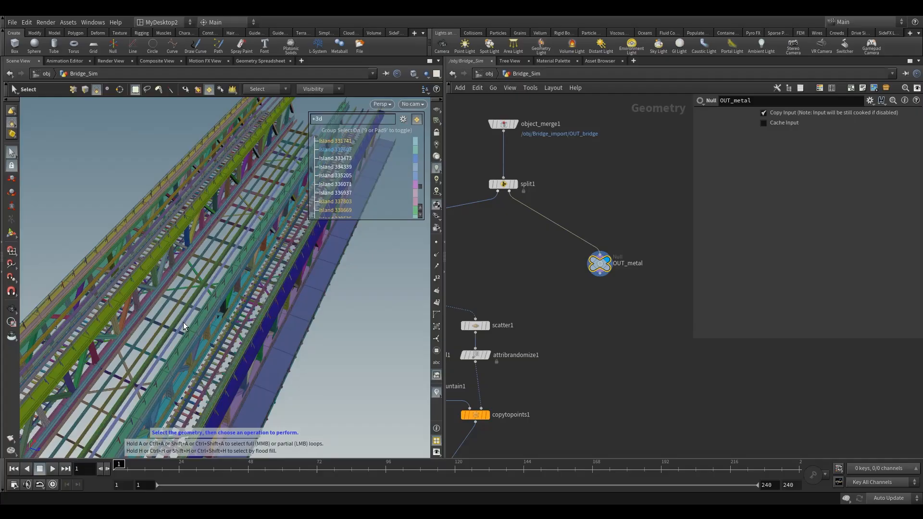
mouse_move(185, 320)
left_mouse_down("alt")
mouse_move(199, 311)
mouse_move(189, 319)
left_mouse_up("alt")
right_click_drag(215, 358, 237, 318, "alt")
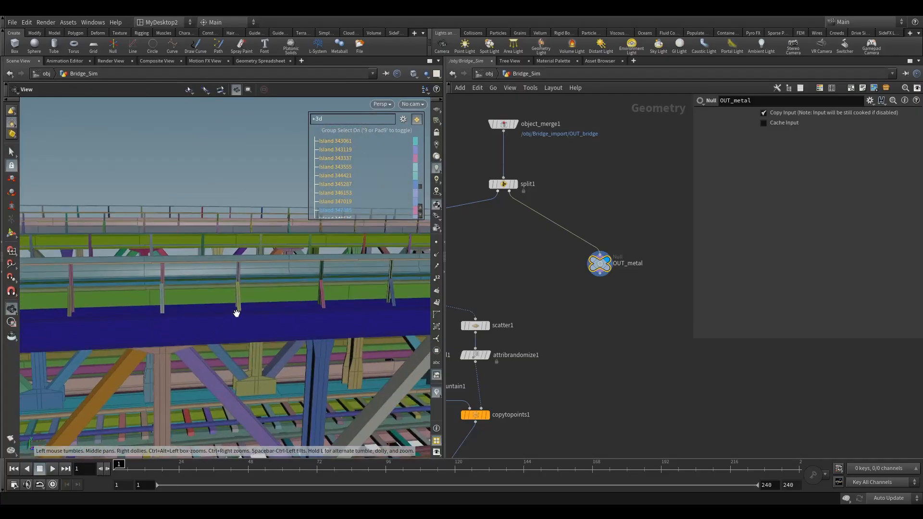
left_click_drag(200, 278, 260, 276, "alt")
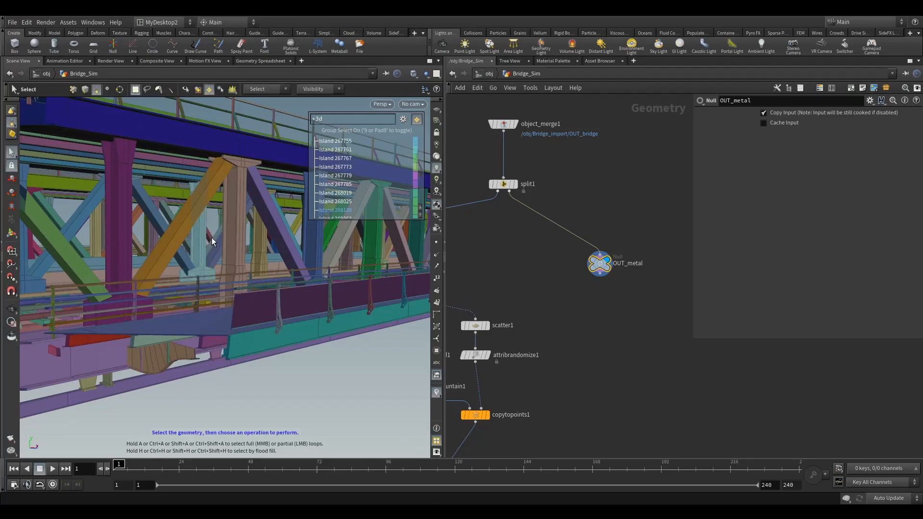
right_click_drag(191, 237, 158, 295, "alt")
mouse_move(159, 295)
left_mouse_down("alt")
mouse_move(127, 331)
mouse_move(151, 282)
left_mouse_up("alt")
left_click_drag(163, 224, 241, 221, "alt")
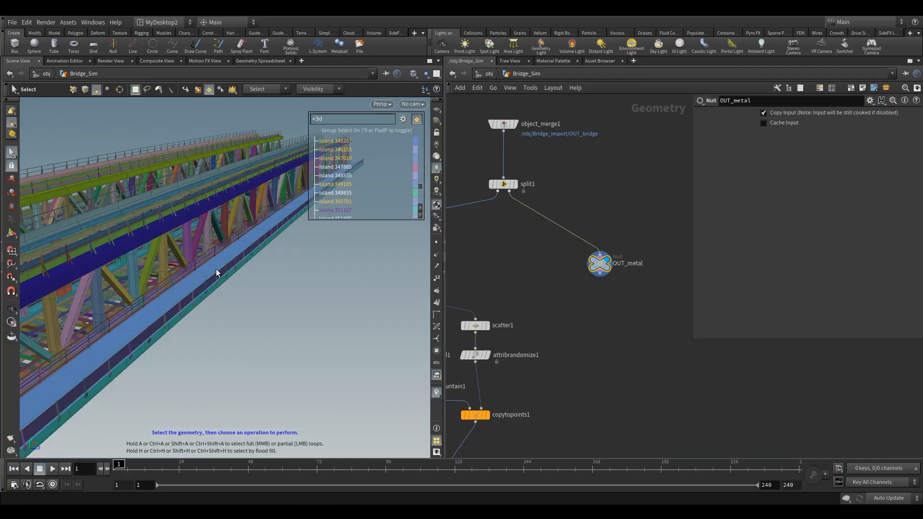
left_click_drag(216, 272, 158, 213, "alt")
right_click_drag(158, 213, 255, 187, "alt")
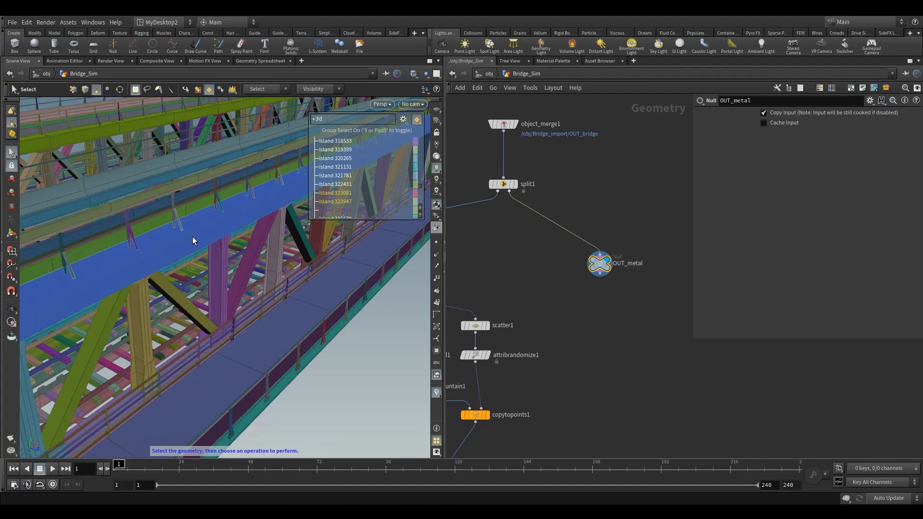
key("Escape")
left_click_drag(198, 236, 193, 281)
key("s")
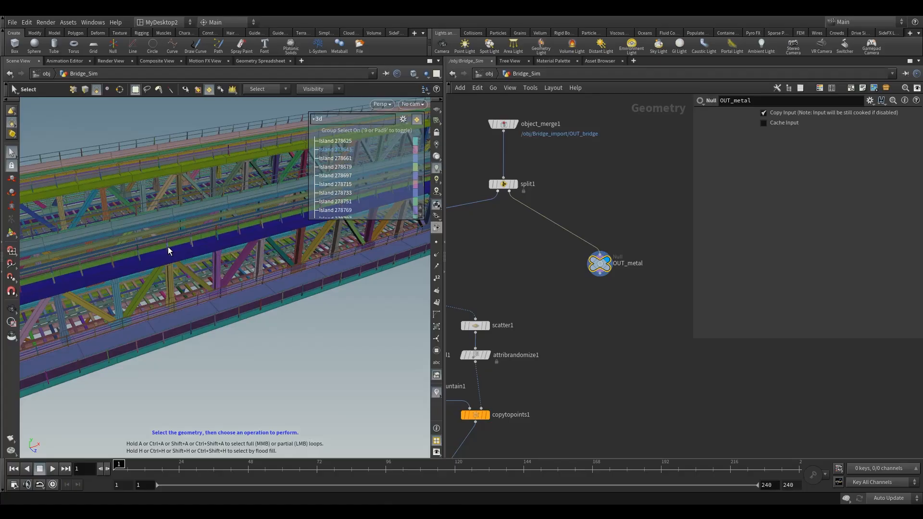
Step: Add a Measure node and wire it below the OUT_metal null
middle_click_drag(613, 304, 633, 268)
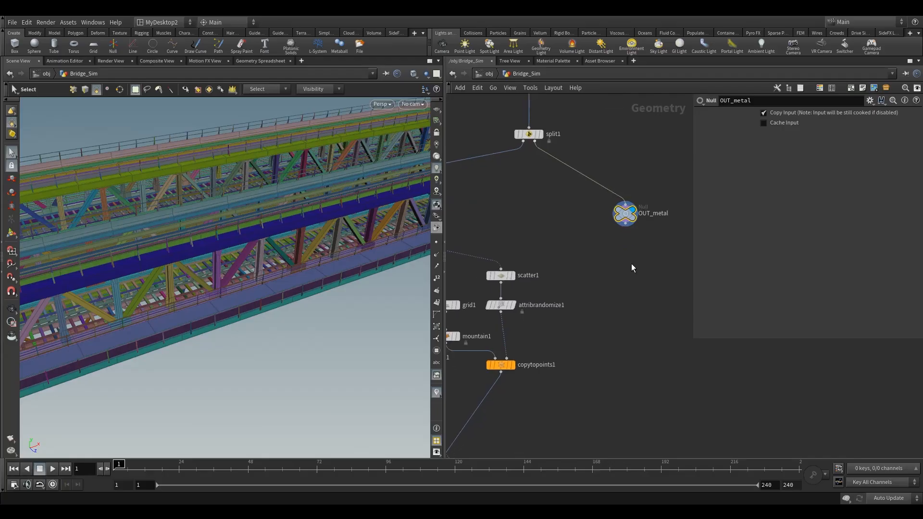
key("Tab")
type("me")
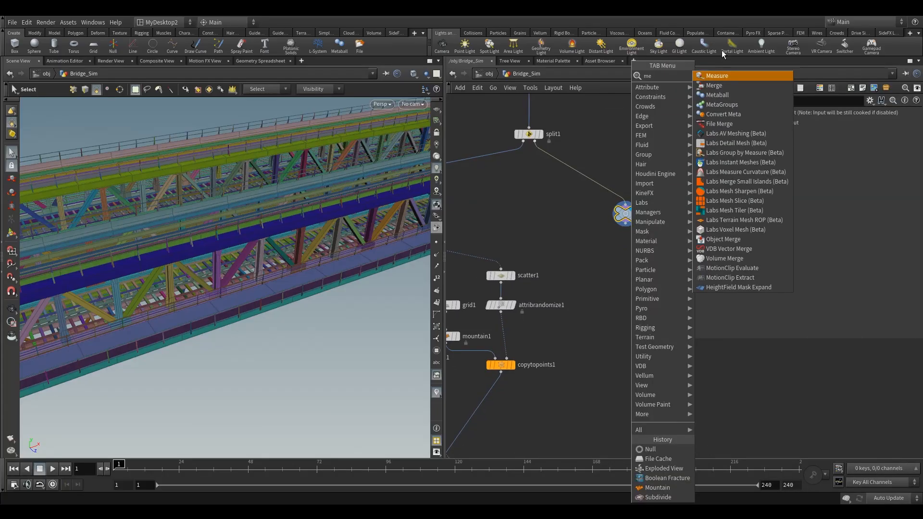
left_click(722, 77)
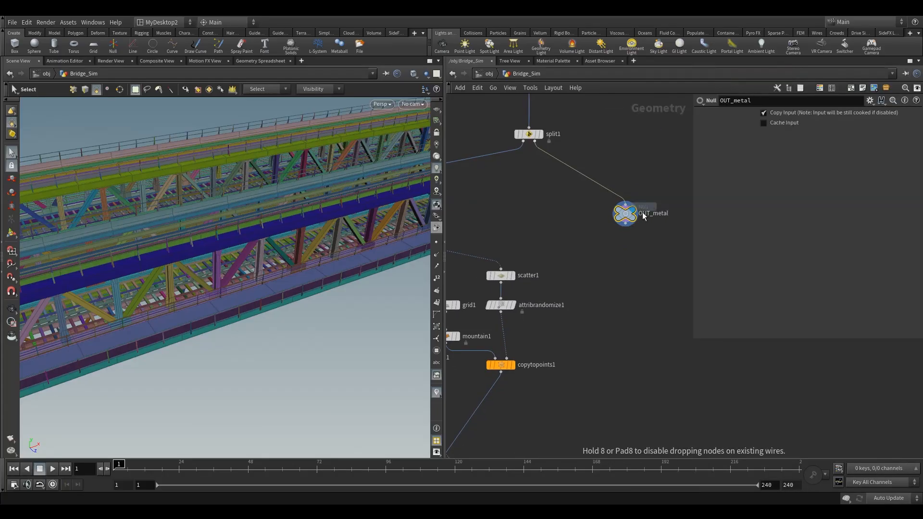
left_click(631, 275)
left_click_drag(625, 226, 619, 247)
middle_click_drag(596, 257, 627, 268)
left_click(668, 292)
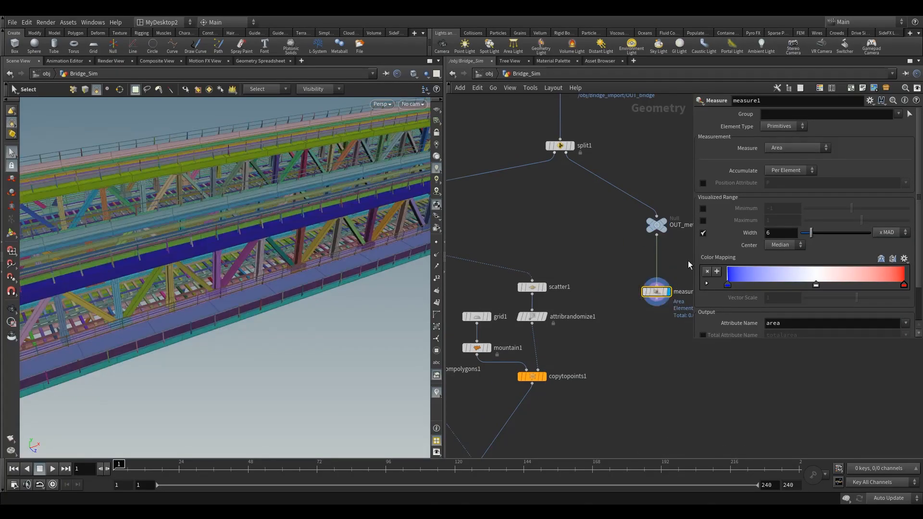
Step: Move OUT_metal and measure1 aside in the network and set the Measure node's Accumulate to Per Piece
scroll(567, 274, "down", 5)
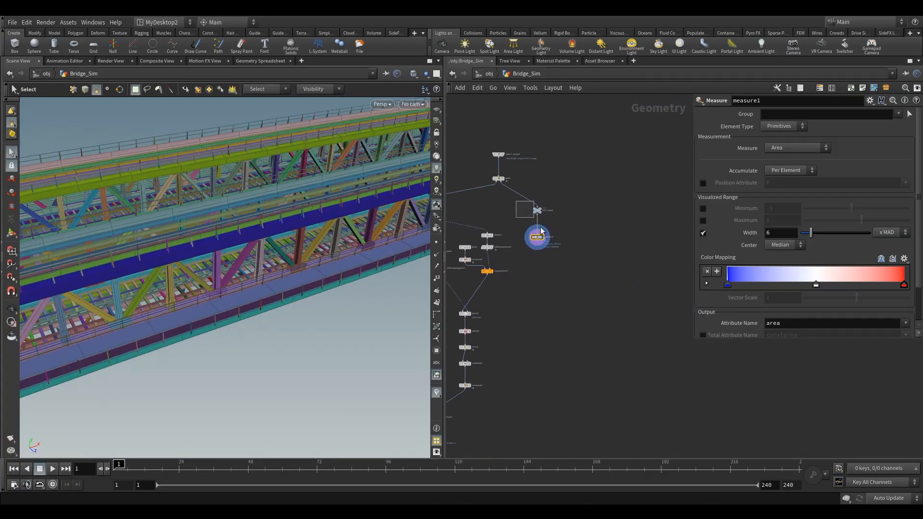
left_click(536, 211)
left_click_drag(534, 215, 637, 209)
left_click(639, 231)
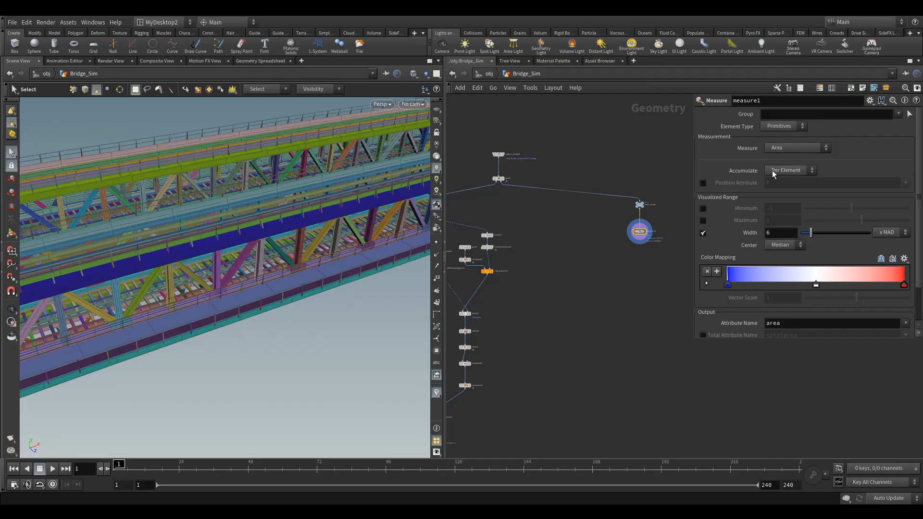
left_click(786, 171)
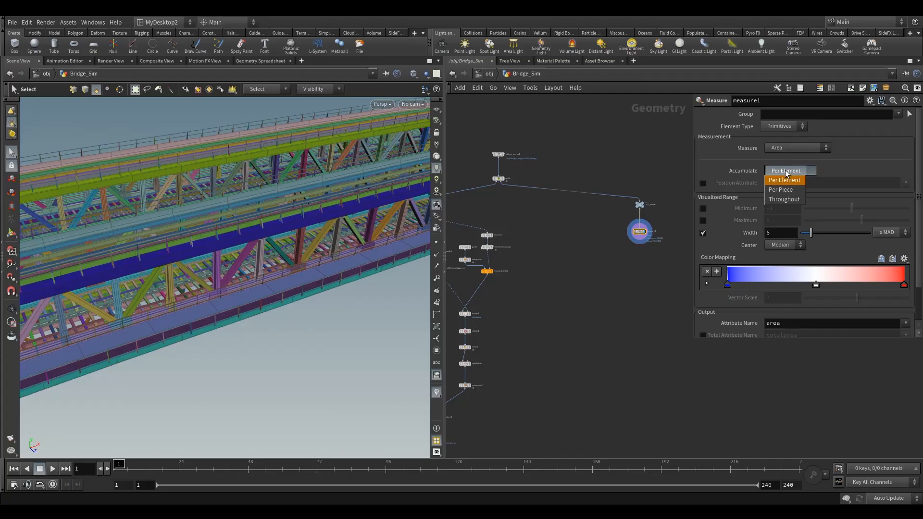
left_click(787, 191)
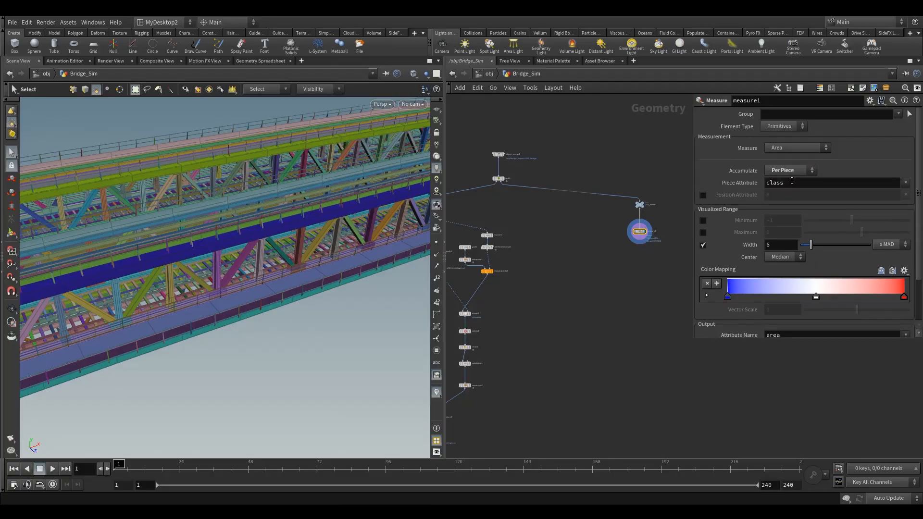
Step: Add an Assemble node and insert it into the wire between OUT_metal and measure1
key("Escape")
mouse_move(255, 313)
left_mouse_down()
mouse_move(326, 282)
mouse_move(211, 320)
mouse_move(256, 313)
left_mouse_up()
right_click_drag(256, 313, 205, 350)
left_click_drag(231, 331, 239, 317)
right_click_drag(239, 318, 519, 254)
middle_click_drag(580, 236, 566, 249)
scroll(567, 254, "up", 3)
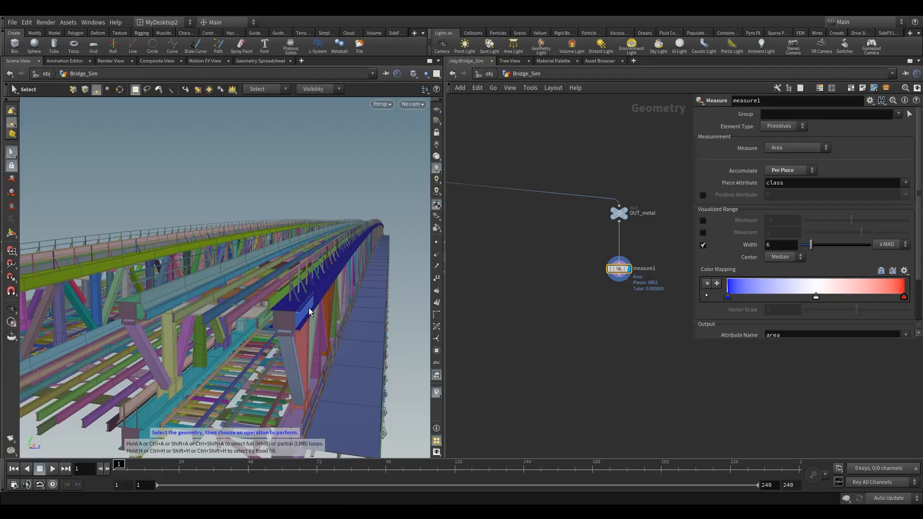
key("Tab")
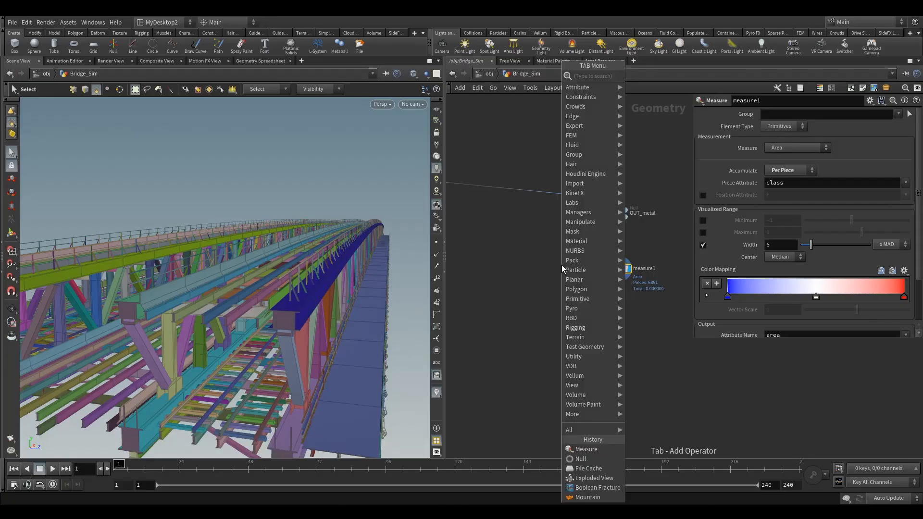
type("bla")
left_click(647, 76)
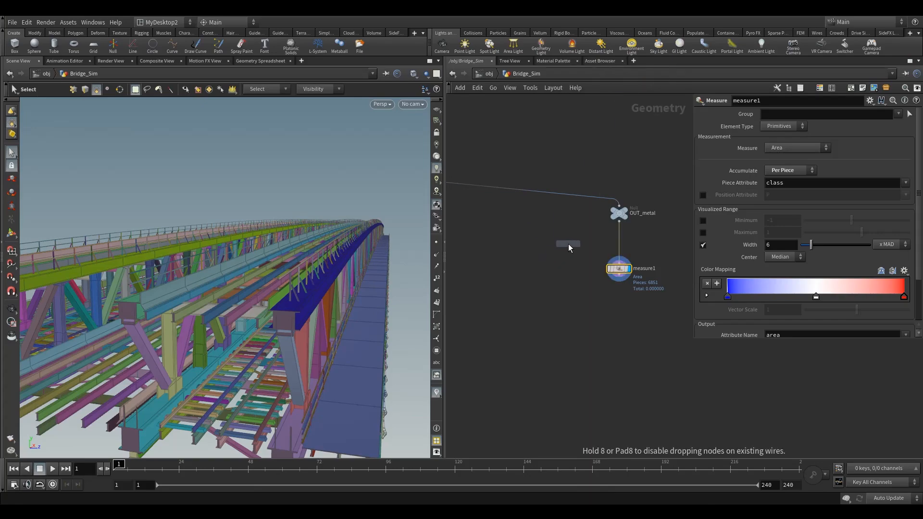
left_click(568, 246)
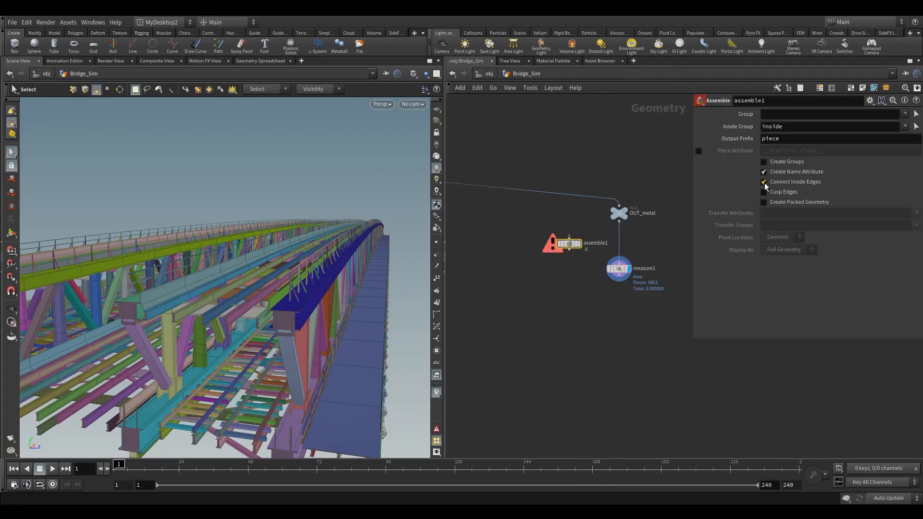
mouse_move(765, 186)
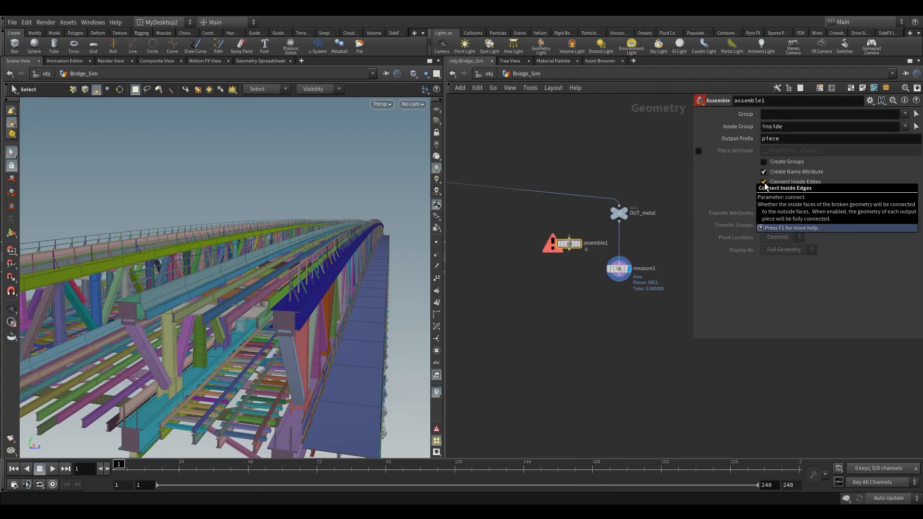
left_click_drag(568, 247, 619, 241)
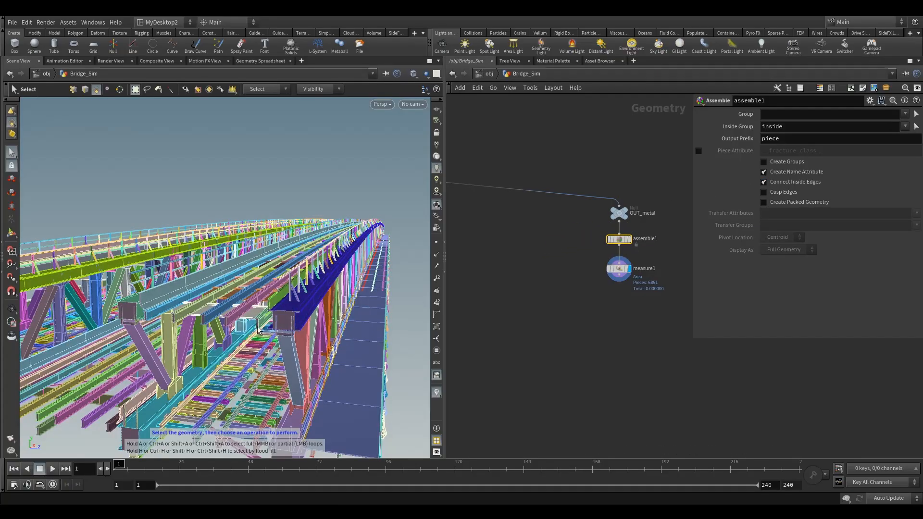
Step: Set the Measure node's Piece Attribute to name
left_click(622, 274)
double_click(797, 183)
type("n")
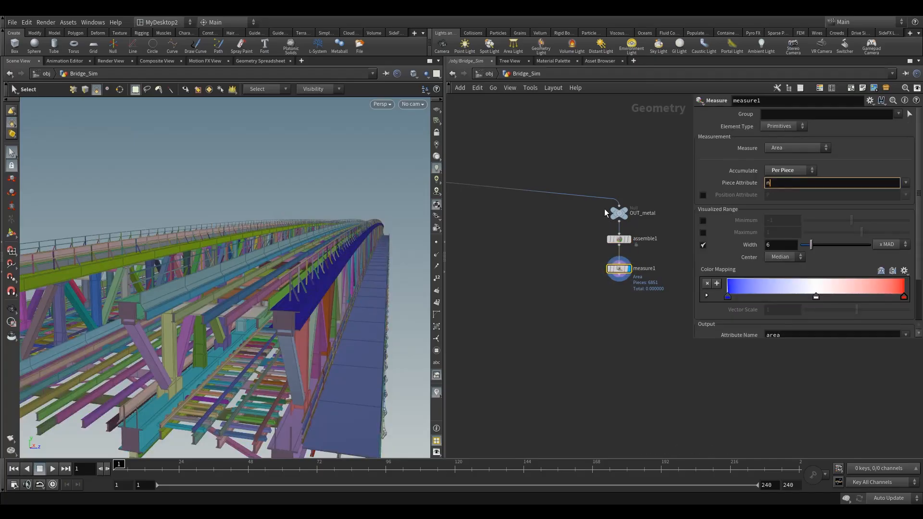
type("ame")
key("Return")
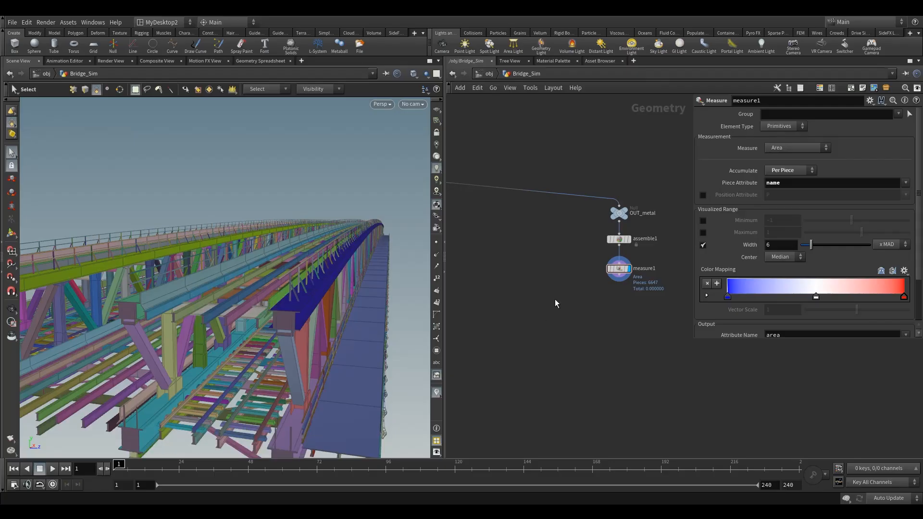
Step: Display the Assemble node and enable the name attribute visualizer
left_click(619, 240)
left_click(628, 239)
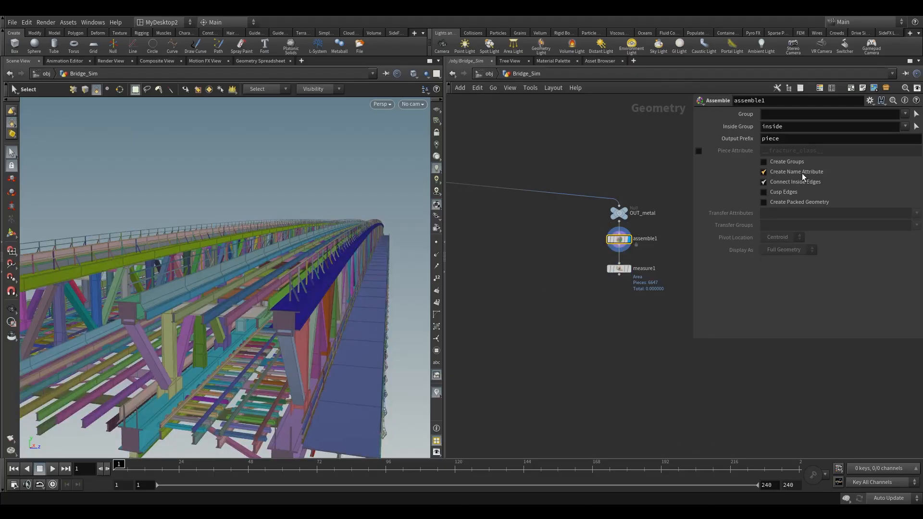
left_click(436, 392)
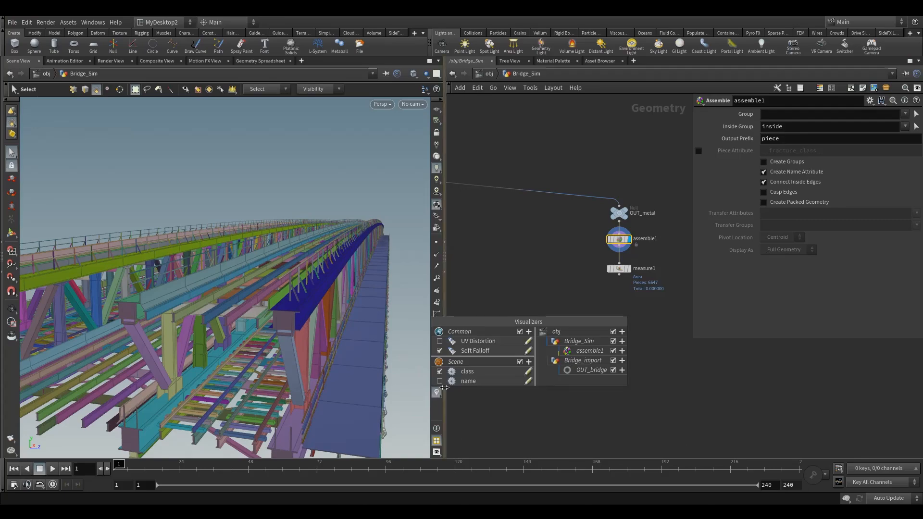
left_click(439, 381)
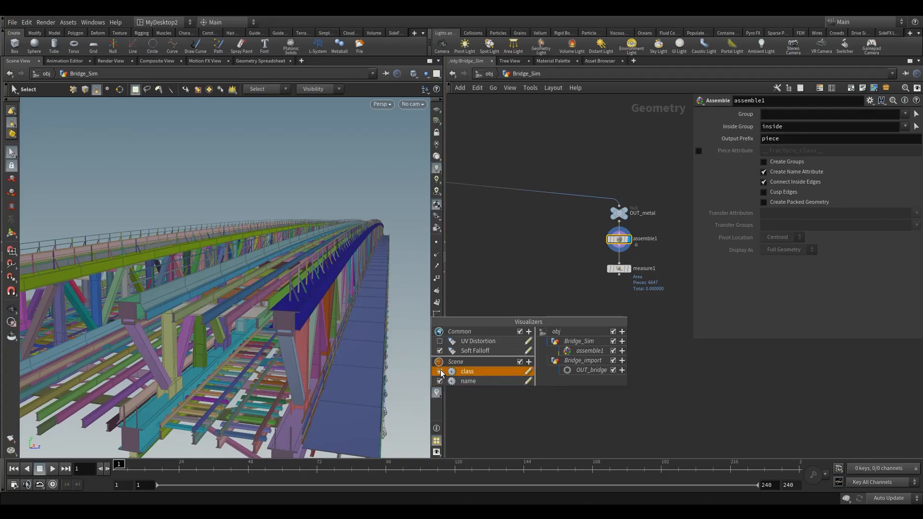
Step: Turn off the class and name attribute visualizers in the viewport
key("Escape")
left_click_drag(261, 342, 239, 336, "alt")
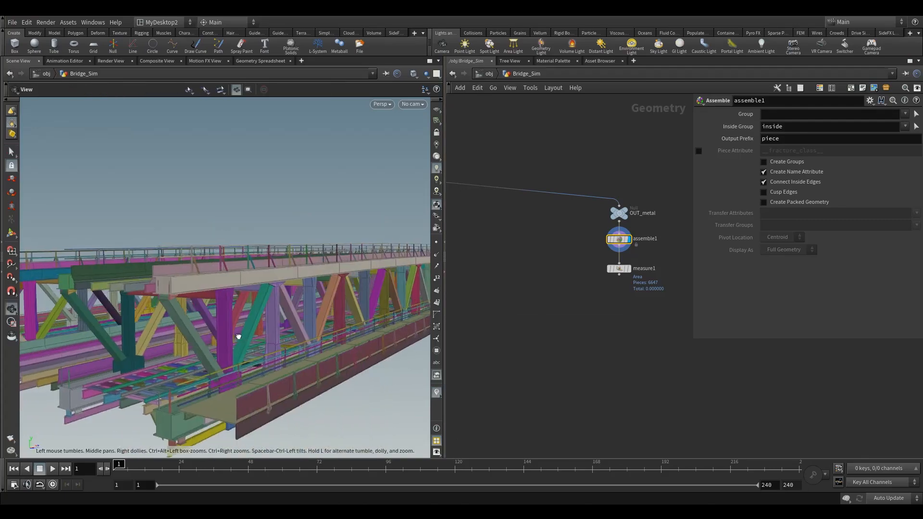
right_click(160, 296)
left_click(186, 289)
key("Escape")
left_click_drag(186, 282, 225, 291)
key("s")
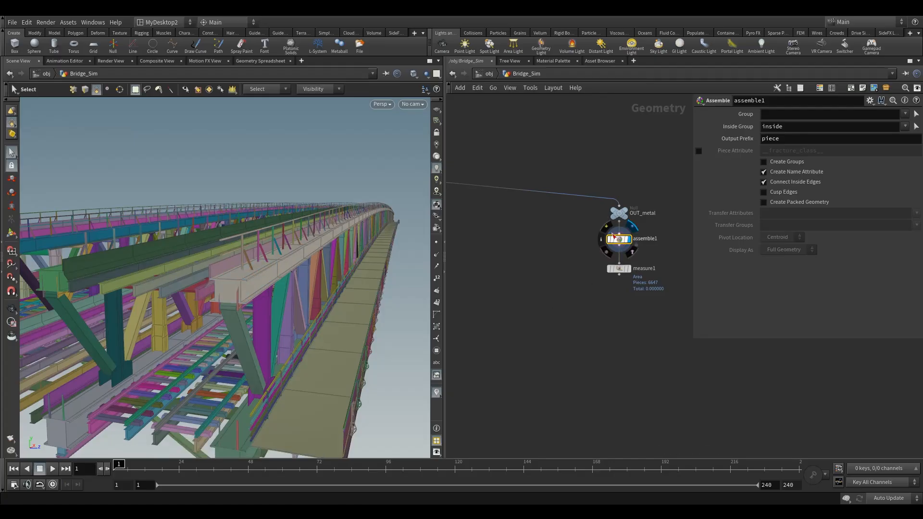
left_click(437, 392)
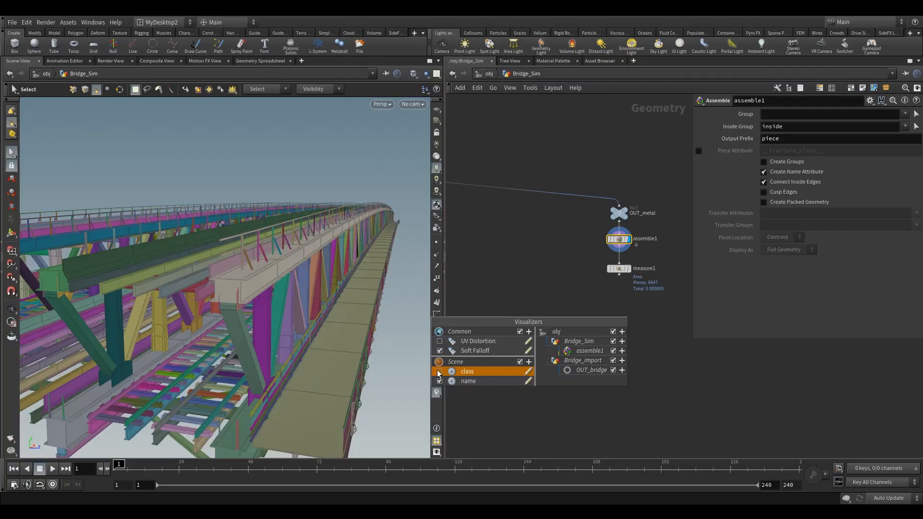
left_click(440, 382)
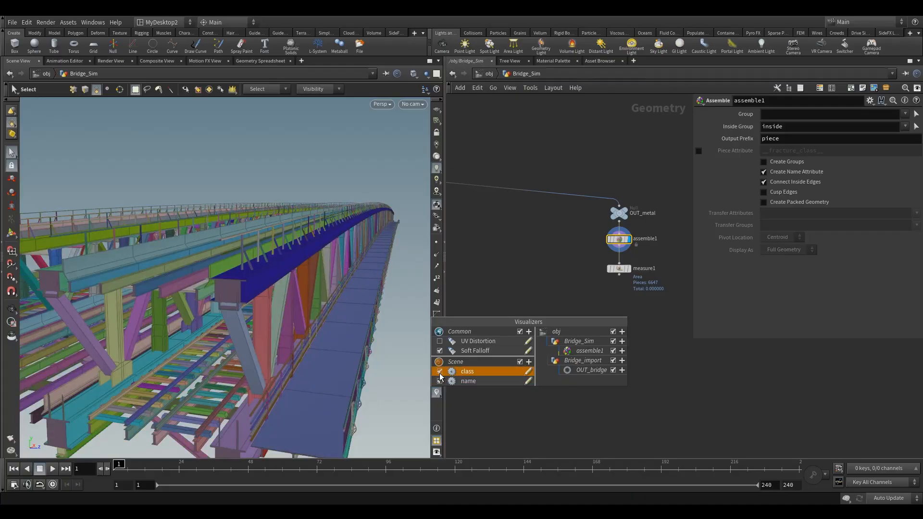
left_click(440, 373)
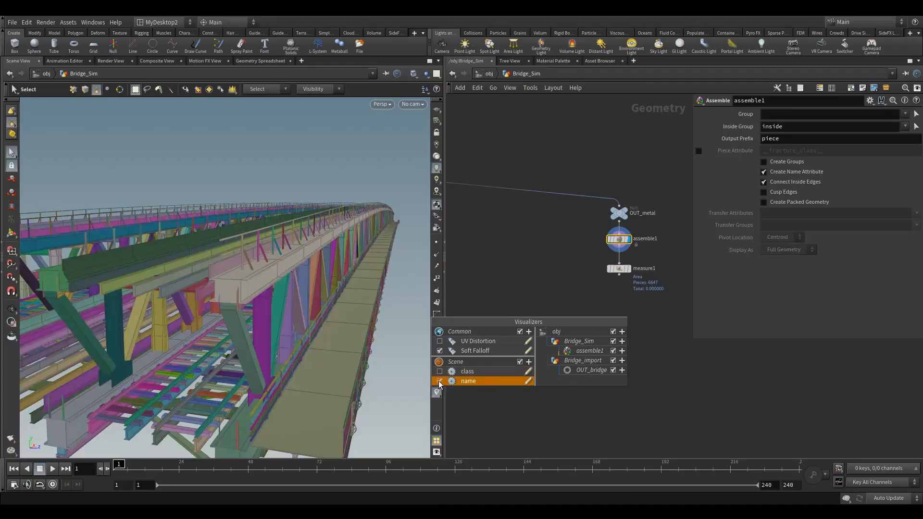
left_click(439, 382)
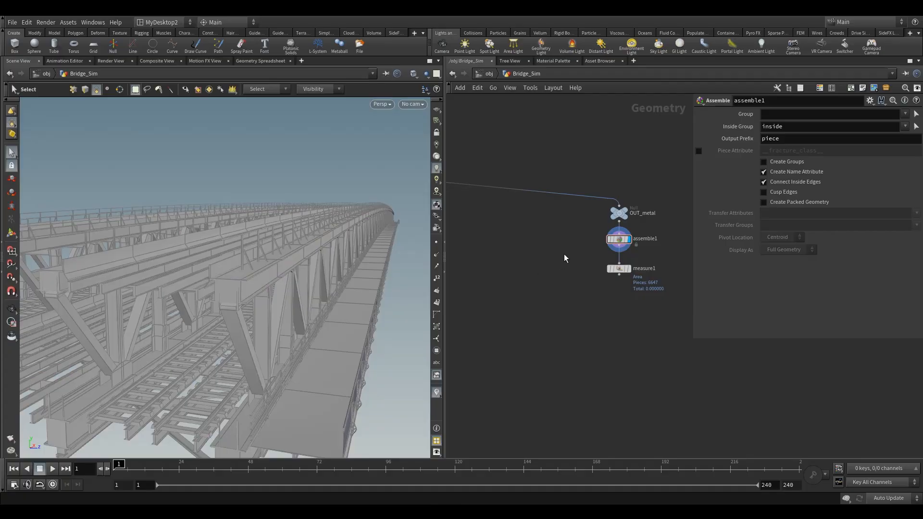
Step: Display the Measure node's output in the viewport
left_click(619, 269)
key("Return")
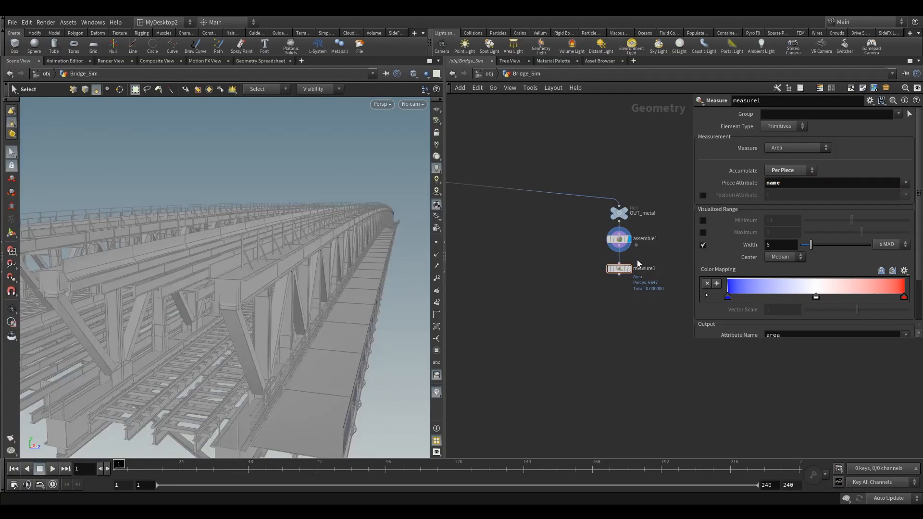
left_click(634, 258)
mouse_move(622, 272)
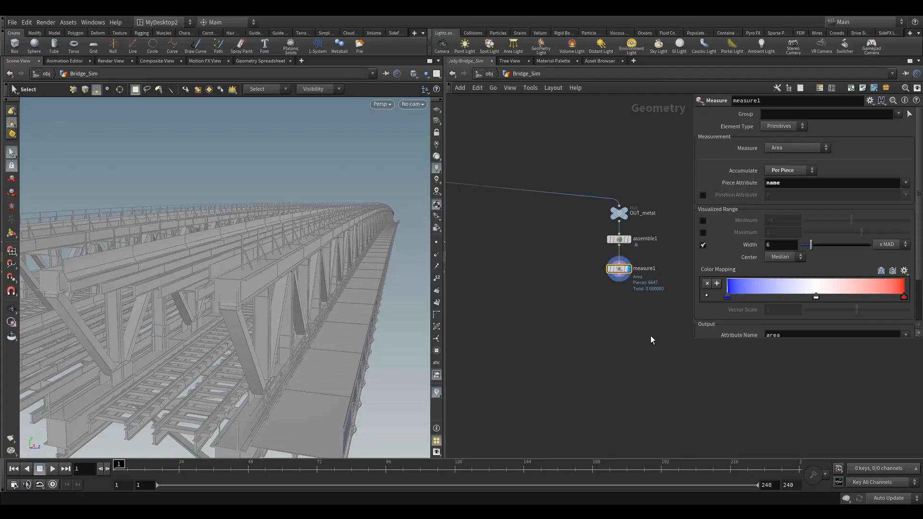
Step: Add a Split node below the Measure node
key("Tab")
type("spl")
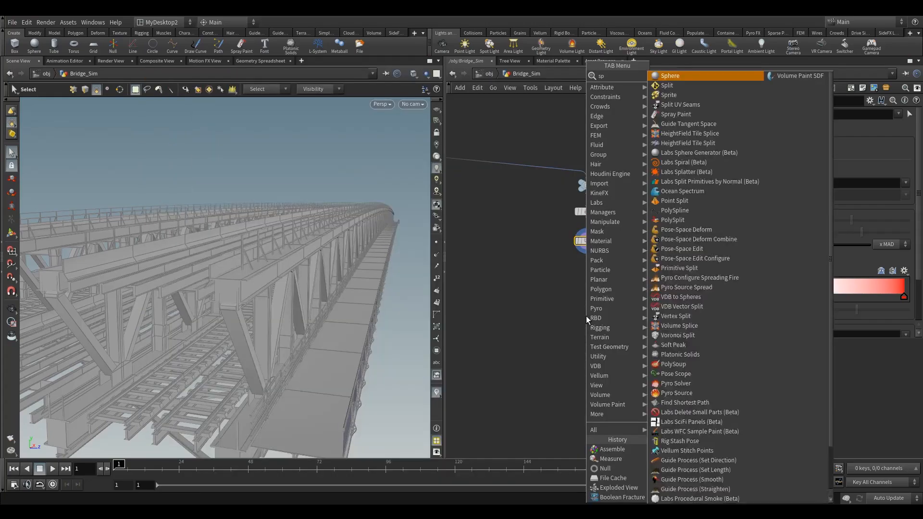
left_click(676, 79)
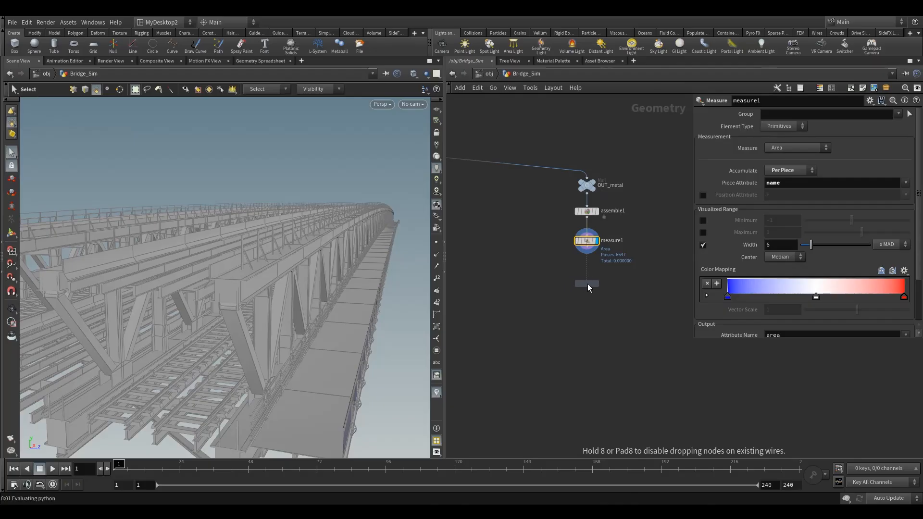
left_click(588, 288)
left_click(595, 283)
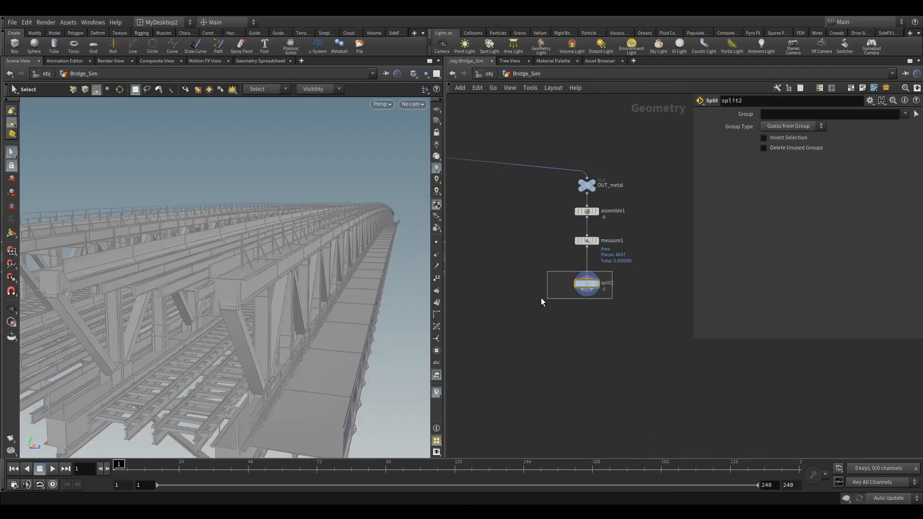
Step: Inspect the Measure node's primitive area values in the geometry spreadsheet, sorted by area
left_click(585, 241)
left_click(258, 61)
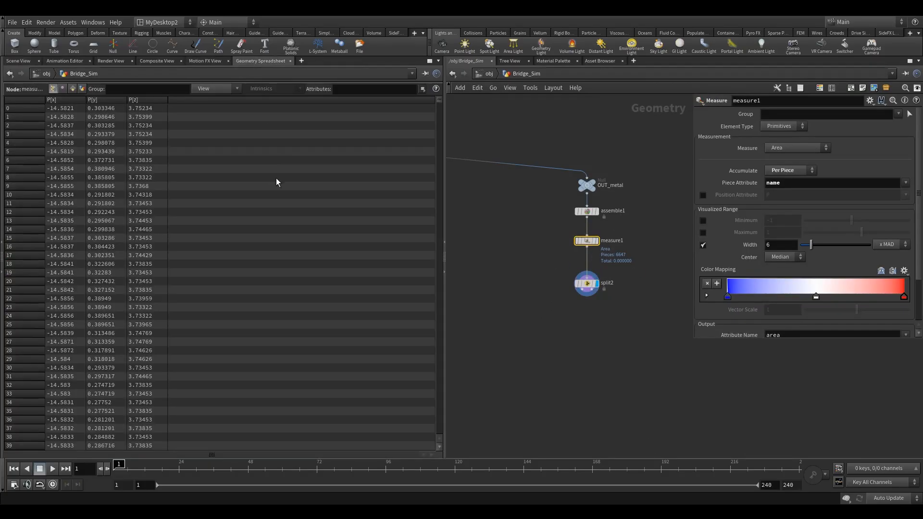
left_click(73, 88)
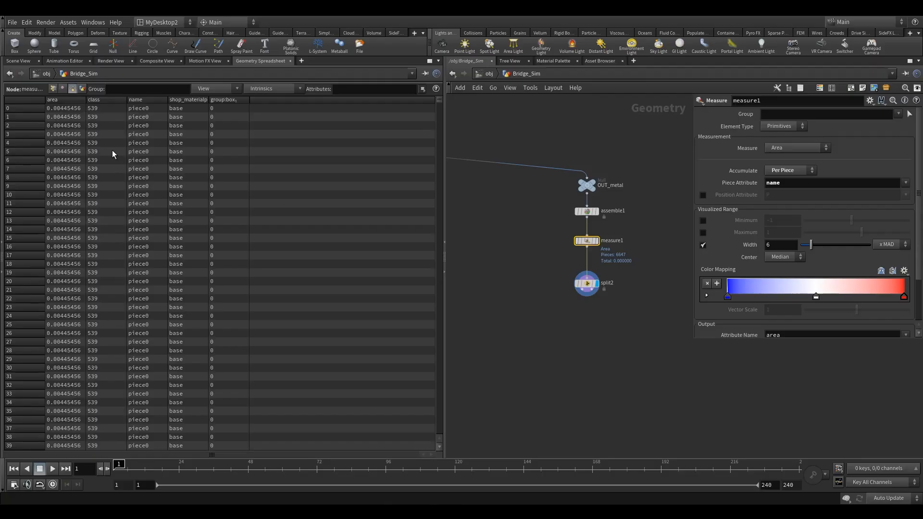
left_click(60, 99)
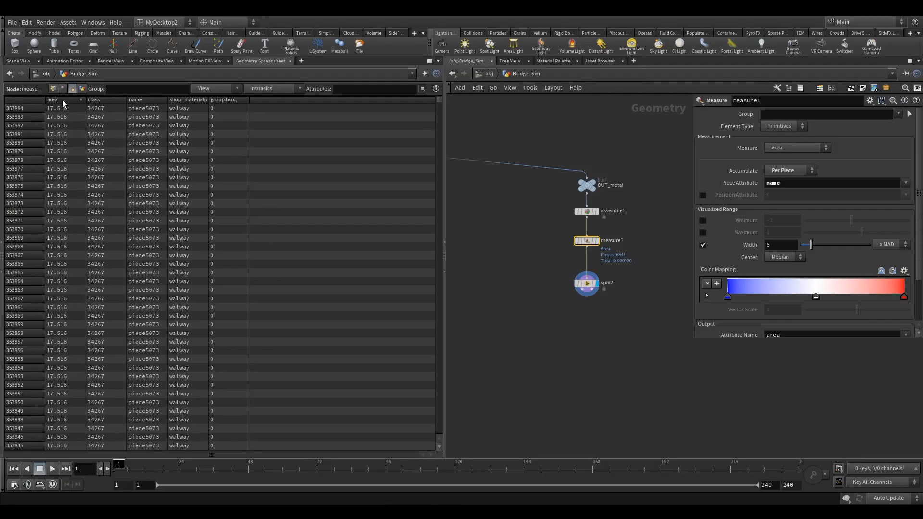
left_click(71, 100)
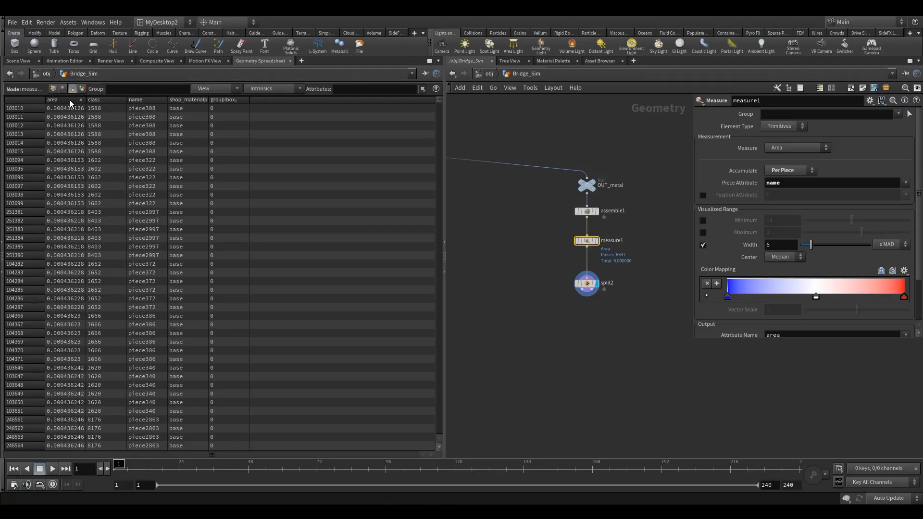
left_click(18, 61)
left_click_drag(621, 319, 622, 318)
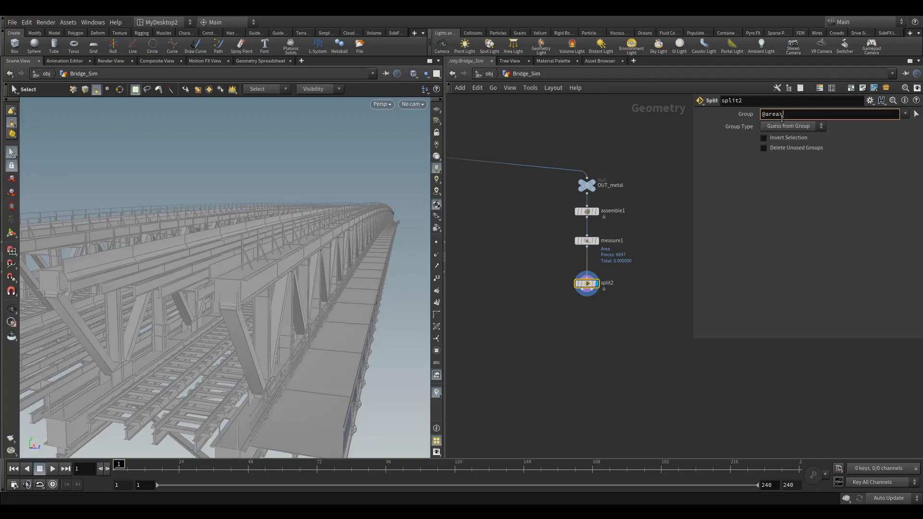
left_click(536, 280)
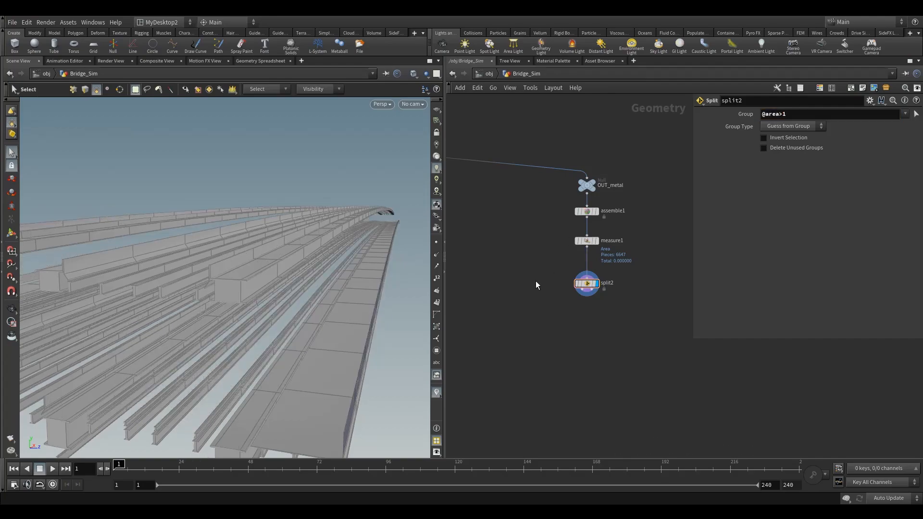
left_click_drag(377, 269, 289, 283, "alt")
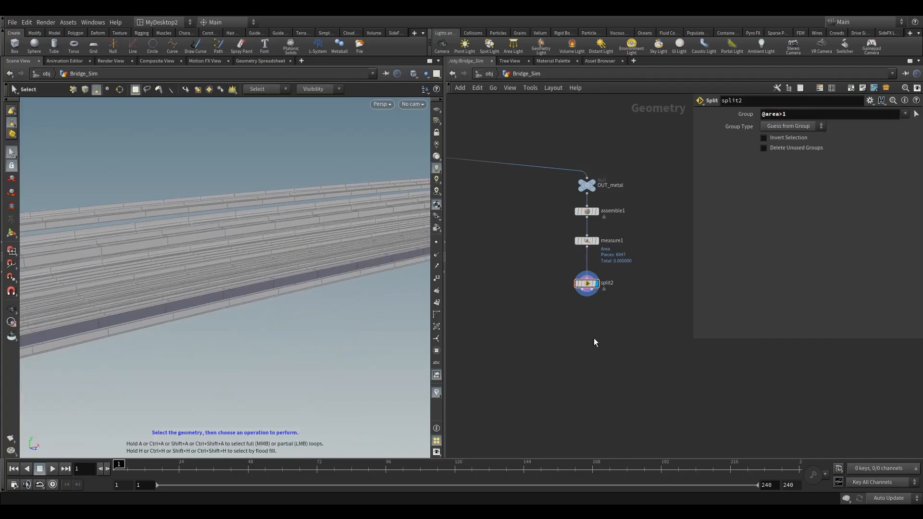
Step: Add a Null node and connect it to the Split node's second output
key("Tab")
type("null")
key("Return")
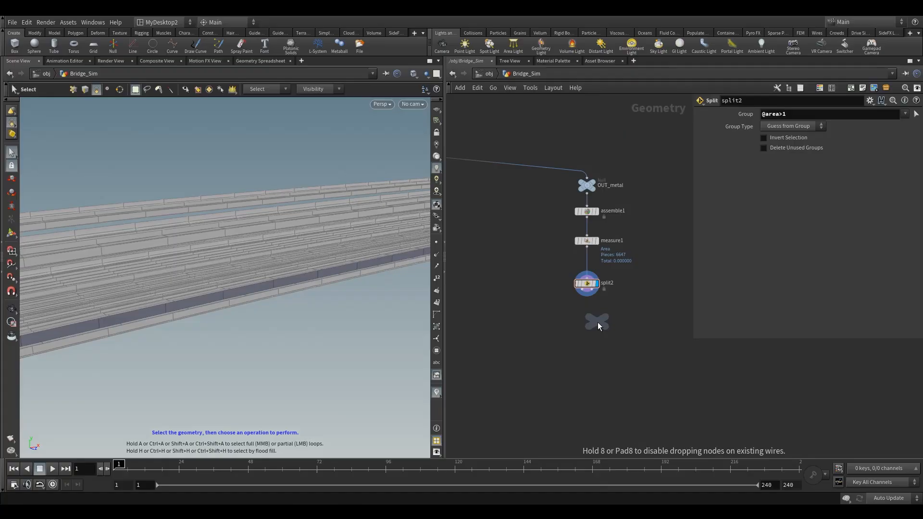
left_click(618, 334)
left_click_drag(592, 289, 620, 338)
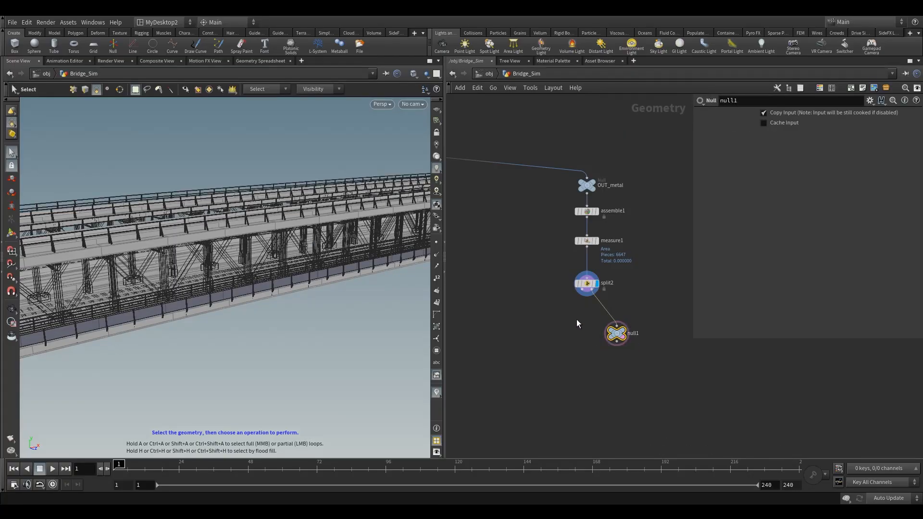
Step: Display the Null node to view the split-off pieces
key("Escape")
left_click_drag(192, 273, 231, 300)
left_click(630, 325)
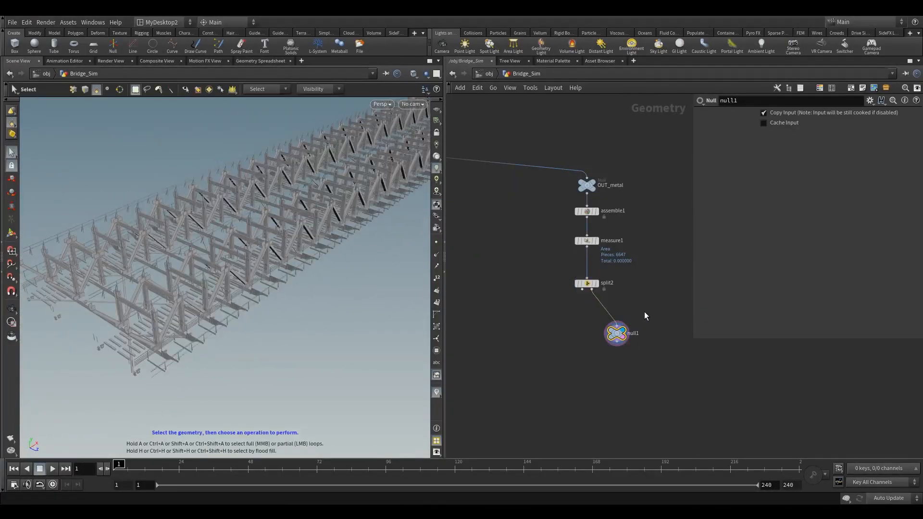
left_click_drag(335, 330, 177, 286)
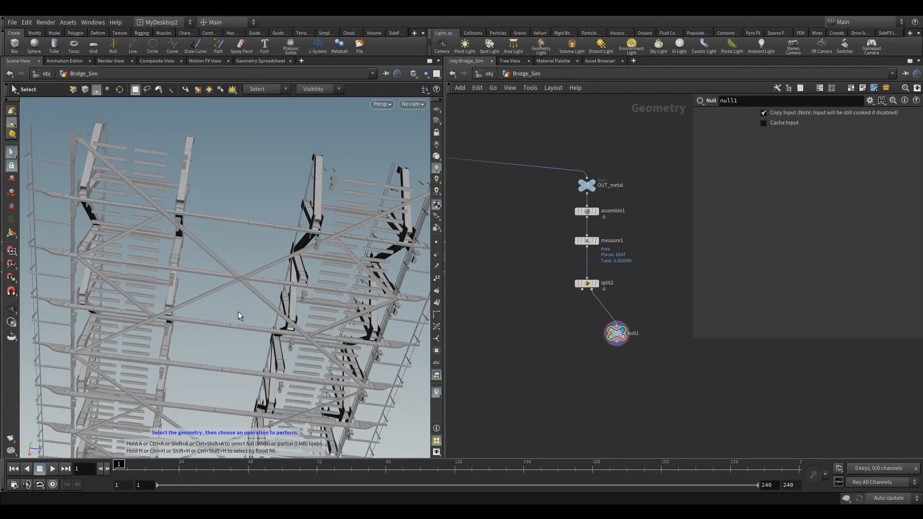
left_click(595, 283)
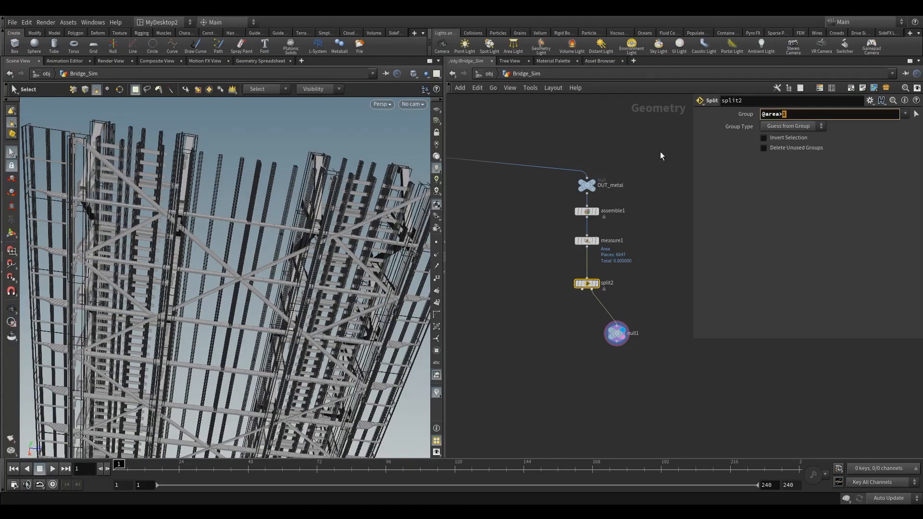
type(".5")
key("Return")
key("Escape")
left_click_drag(289, 228, 313, 230)
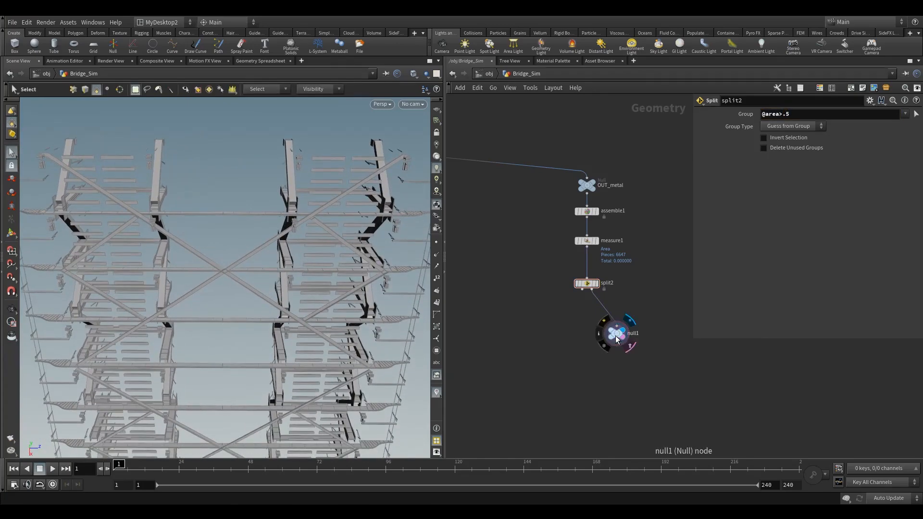
left_click_drag(616, 333, 540, 355)
left_click_drag(564, 321, 581, 292)
left_click_drag(311, 253, 291, 365, "alt")
right_click_drag(291, 364, 240, 291, "alt")
left_click_drag(241, 290, 297, 308, "alt")
left_click_drag(220, 207, 342, 268)
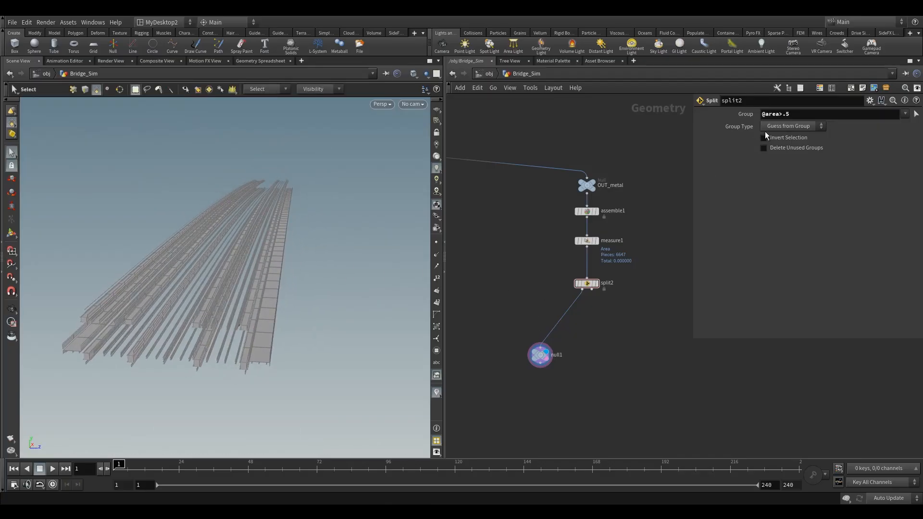
type("4")
key("Return")
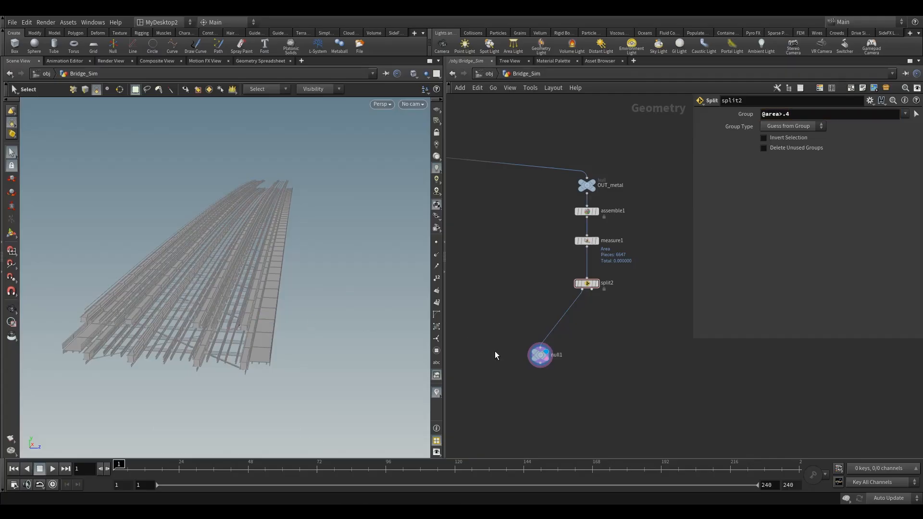
left_click(537, 356)
left_click_drag(211, 322, 206, 368, "alt")
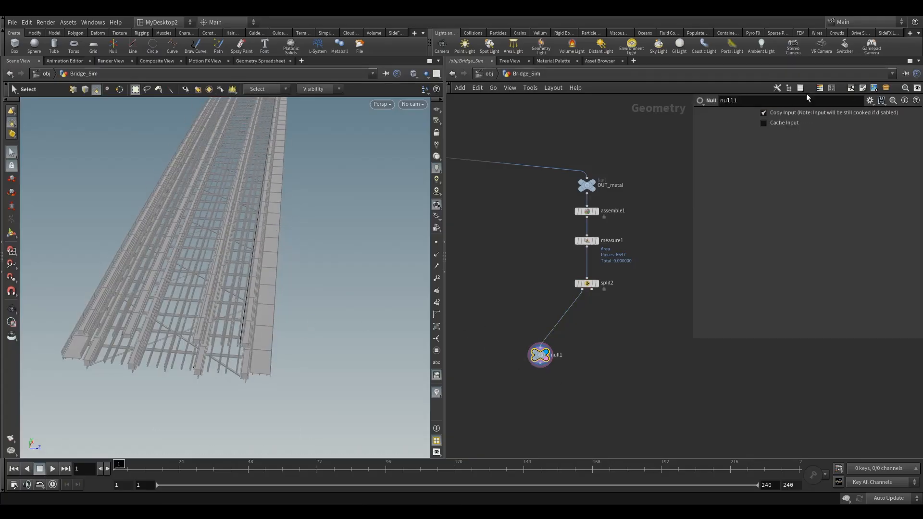
key("Up")
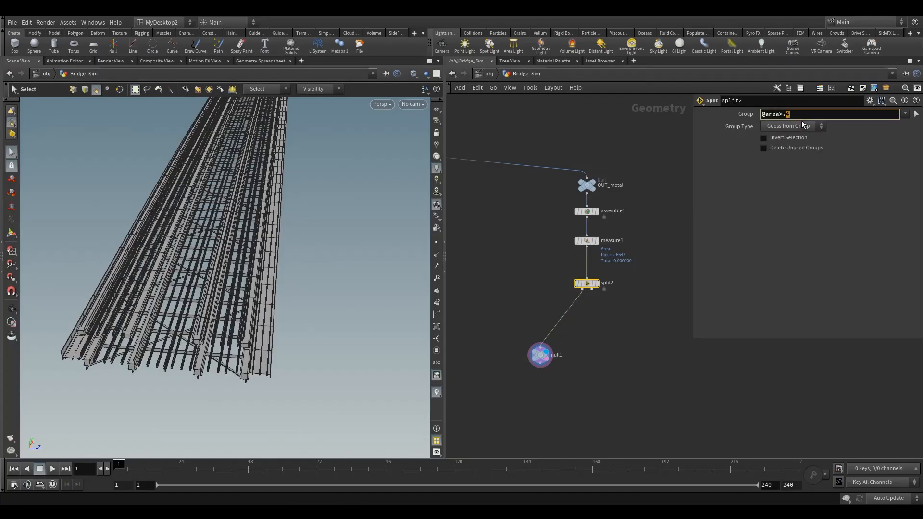
type("5")
key("Return")
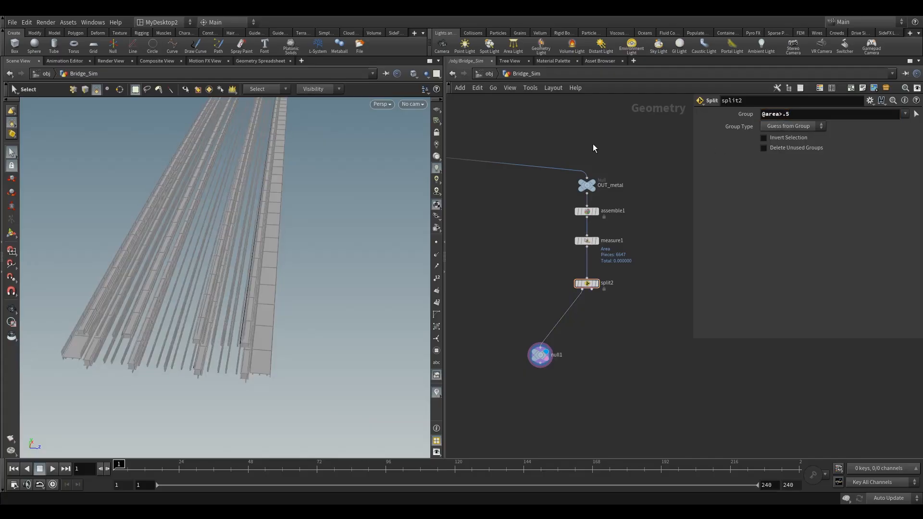
key("Return")
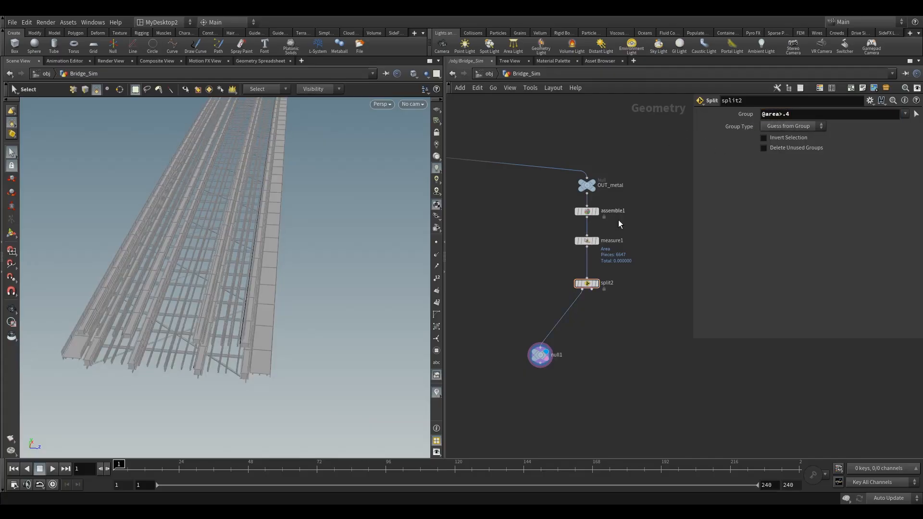
Step: Orbit around the split-off geometry to examine which small pieces are separated
left_click_drag(575, 301, 601, 298)
left_click_drag(240, 298, 186, 301, "alt")
right_click_drag(187, 301, 303, 287)
left_click_drag(303, 286, 256, 281)
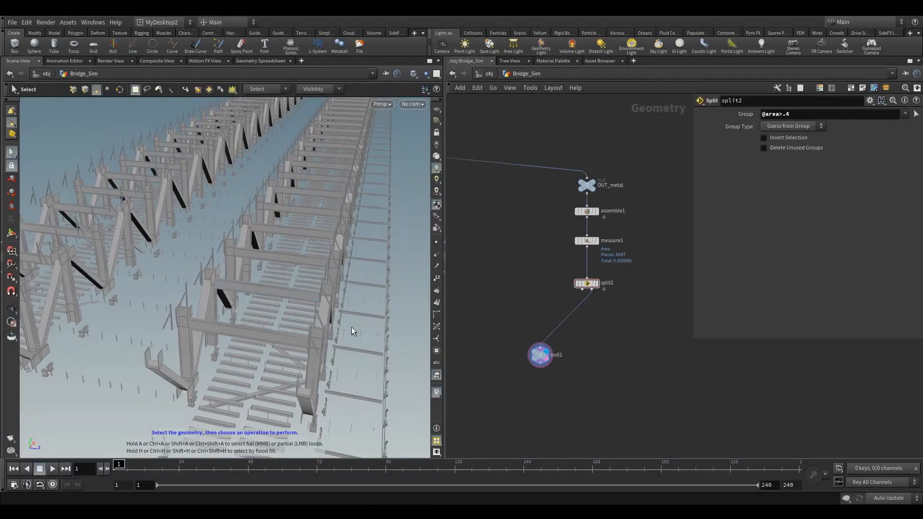
middle_click_drag(347, 322, 252, 275, "alt")
left_click_drag(252, 275, 301, 314)
right_click_drag(152, 253, 196, 260)
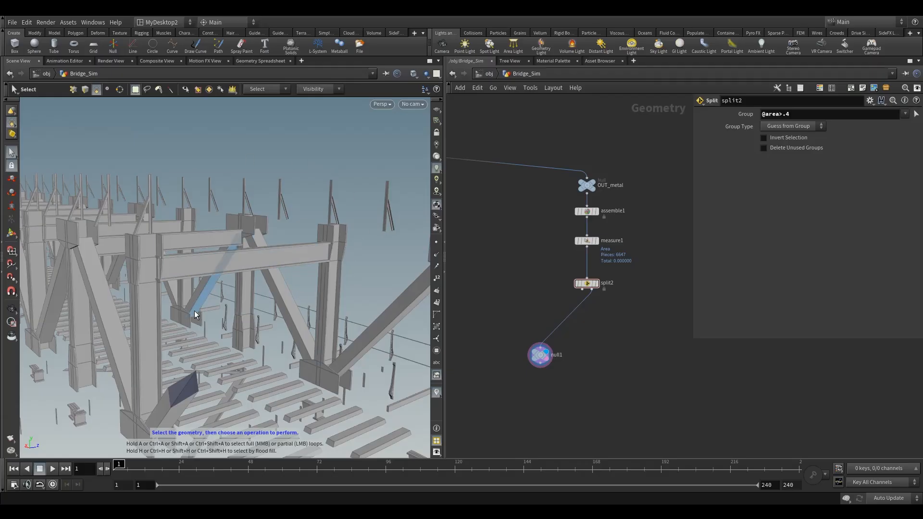
right_click_drag(236, 297, 186, 311)
middle_click_drag(182, 274, 404, 310)
right_click_drag(404, 310, 209, 314)
left_click_drag(208, 314, 186, 284)
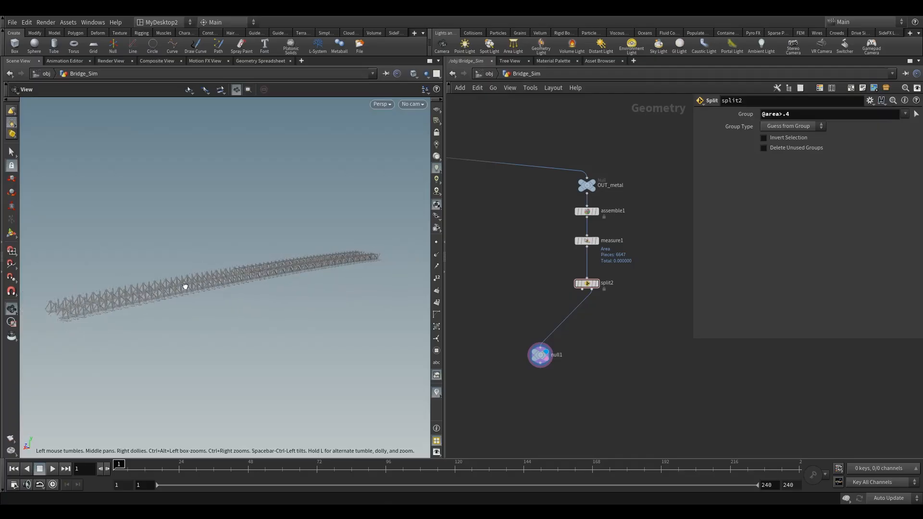
key("s")
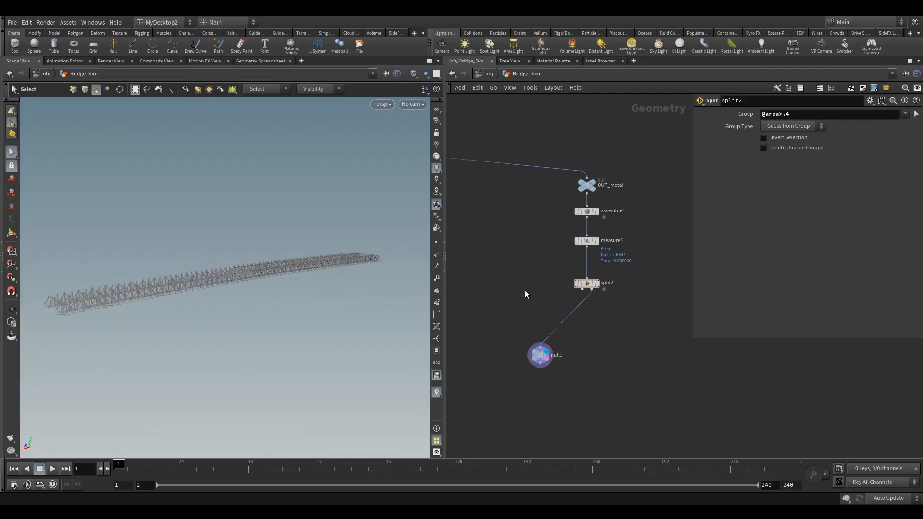
right_click_drag(224, 253, 344, 240, "alt")
right_click_drag(286, 352, 283, 336, "alt")
mouse_move(284, 335)
left_mouse_down("alt")
mouse_move(299, 331)
mouse_move(291, 335)
left_mouse_up("alt")
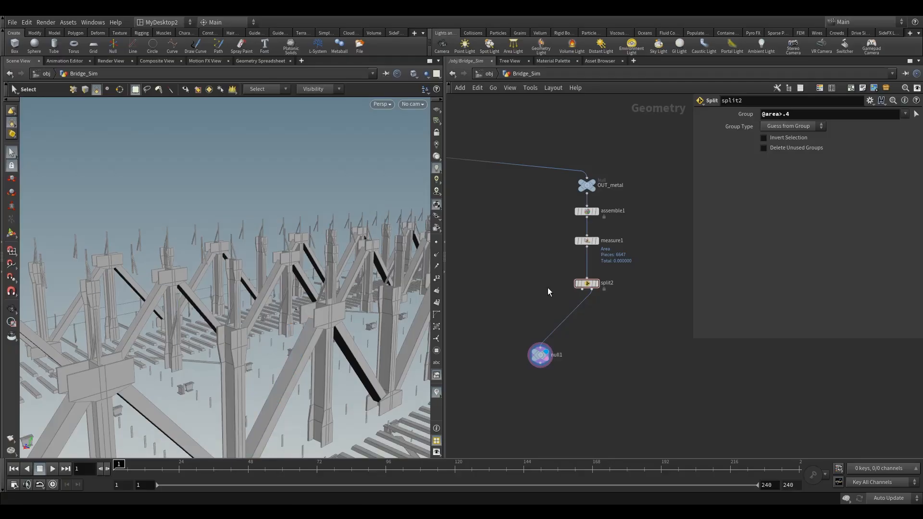
Step: Tumble the viewport around the bridge supports to inspect the remaining geometry of the split
right_click_drag(299, 327, 224, 340, "alt")
left_click_drag(224, 340, 346, 313, "alt")
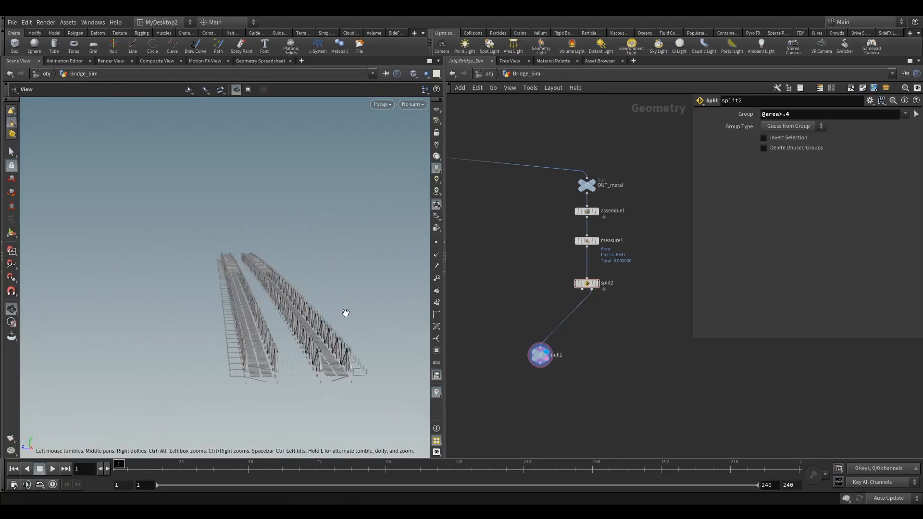
middle_click_drag(346, 313, 282, 315, "alt")
left_click_drag(282, 315, 350, 315)
left_click_drag(355, 363, 171, 352)
right_click_drag(171, 352, 301, 337)
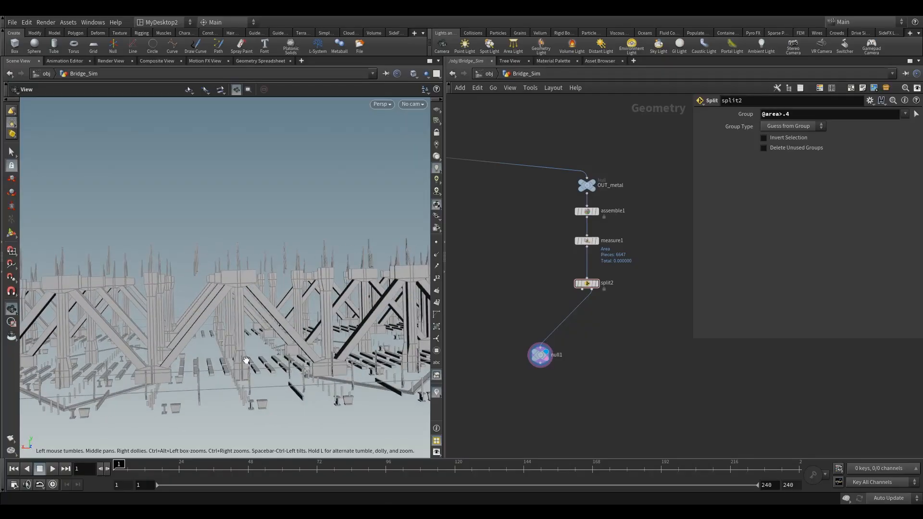
left_click_drag(203, 382, 200, 392, "alt")
right_click_drag(200, 392, 242, 353, "alt")
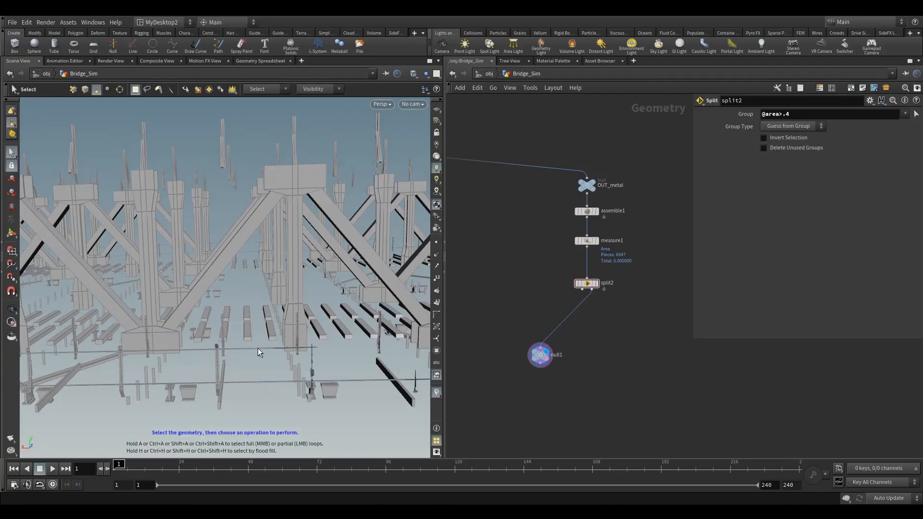
Step: Add a new Split node downstream of split2, wiring split2's output into it and displaying it
middle_click_drag(604, 319, 554, 310)
left_click(489, 351)
left_click_drag(489, 353, 605, 383)
key("Tab")
type("s")
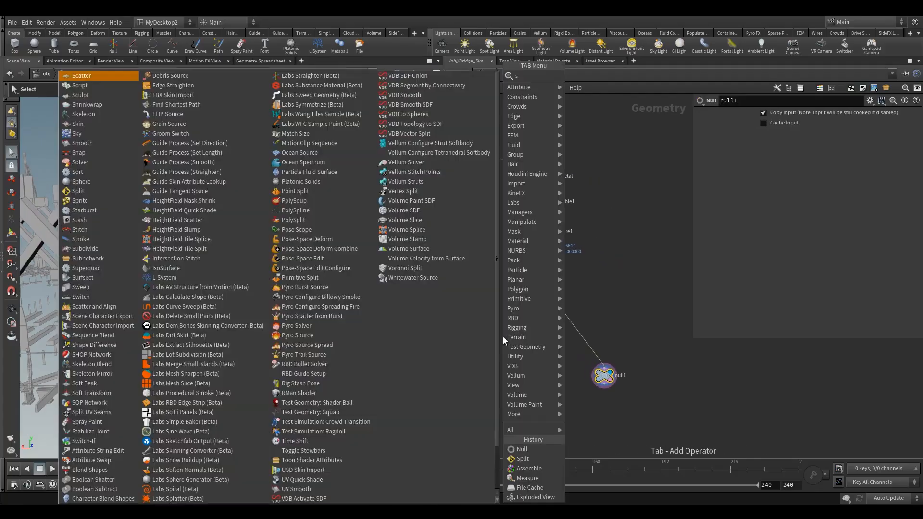
type("pli")
left_click(594, 77)
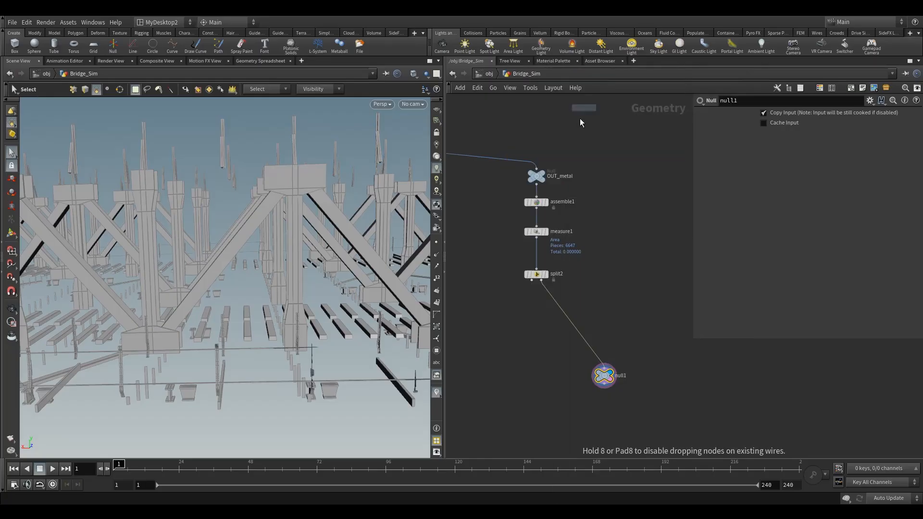
left_click(596, 315)
left_click_drag(550, 295, 600, 323)
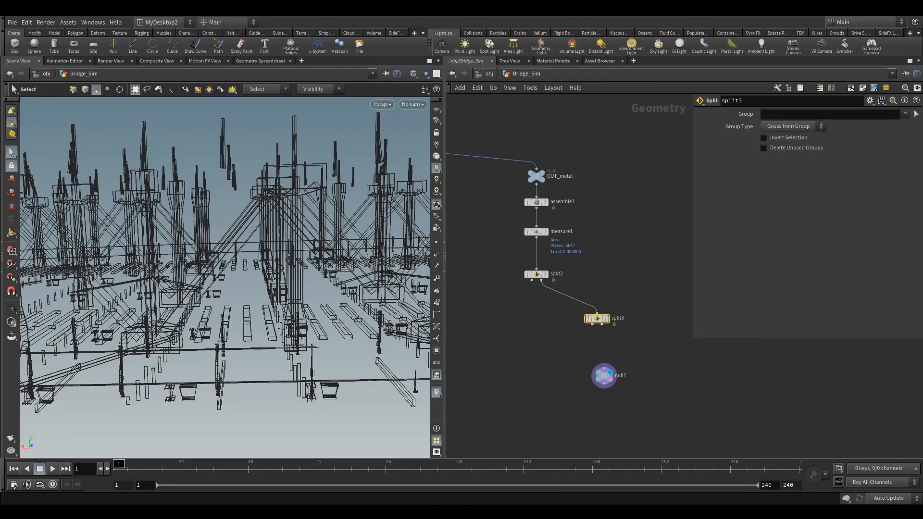
left_click_drag(600, 322, 605, 334)
left_click(619, 317)
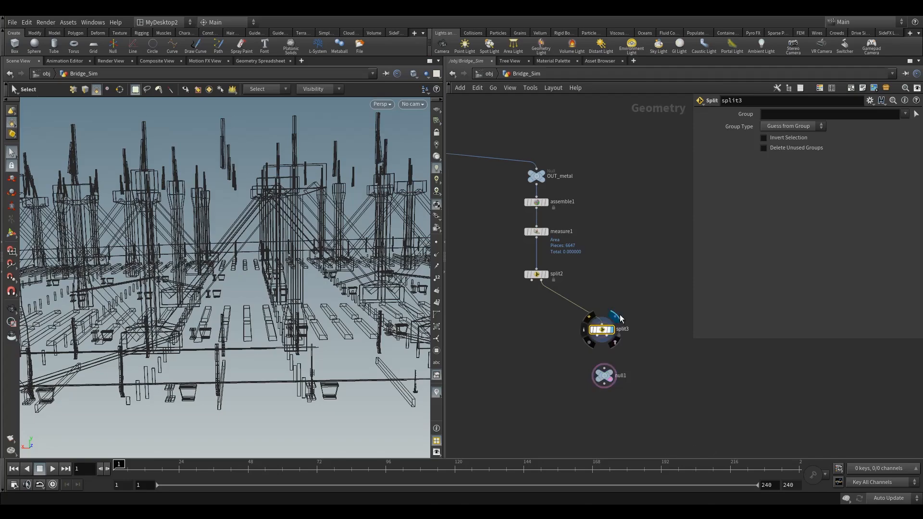
Step: Select pieces piece5051, piece5052, piece5071 and piece5072 by name attribute in the viewport as the new Split's group
left_click(916, 114)
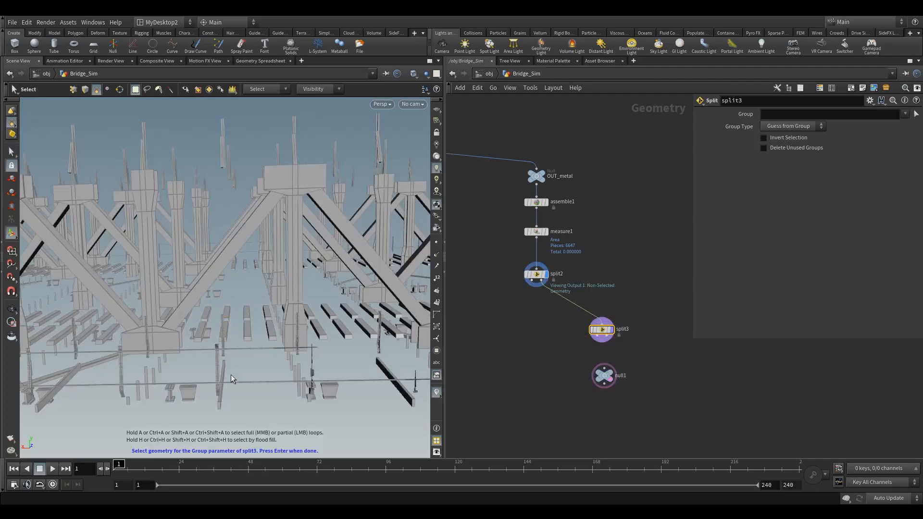
key("9")
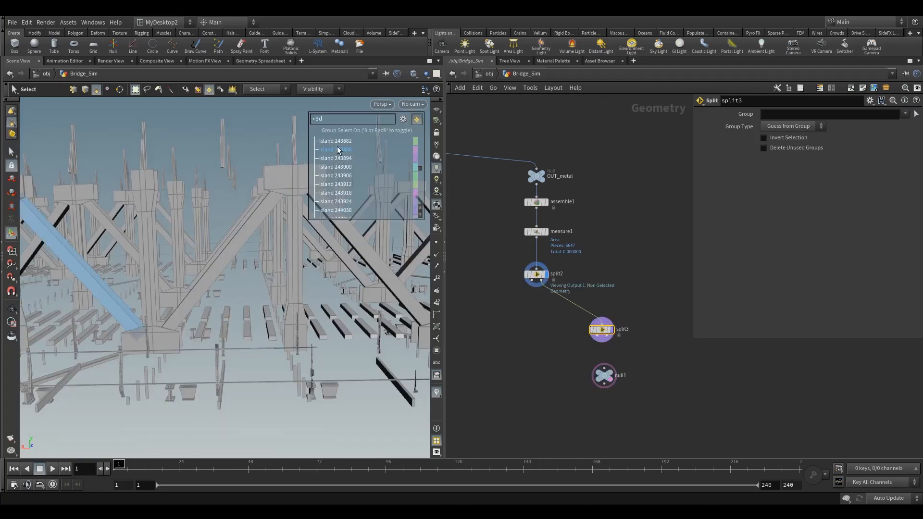
left_click(404, 119)
mouse_move(427, 294)
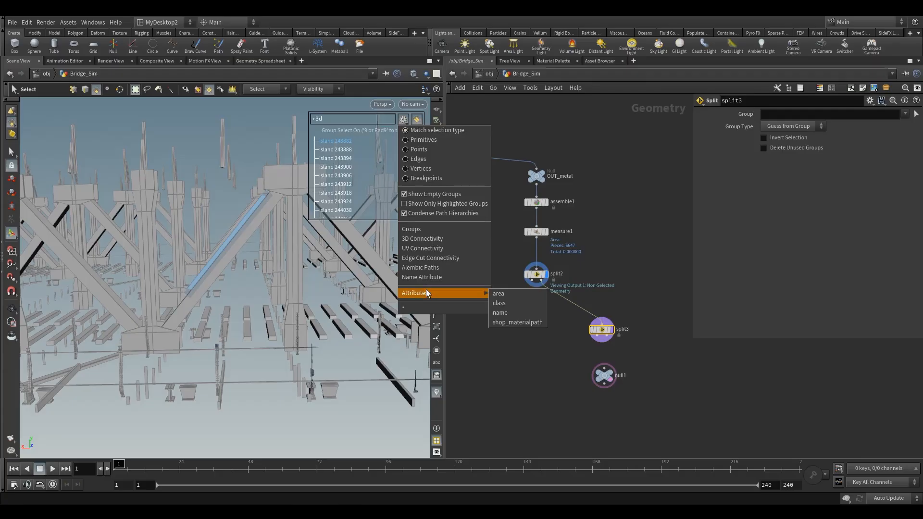
left_click(500, 313)
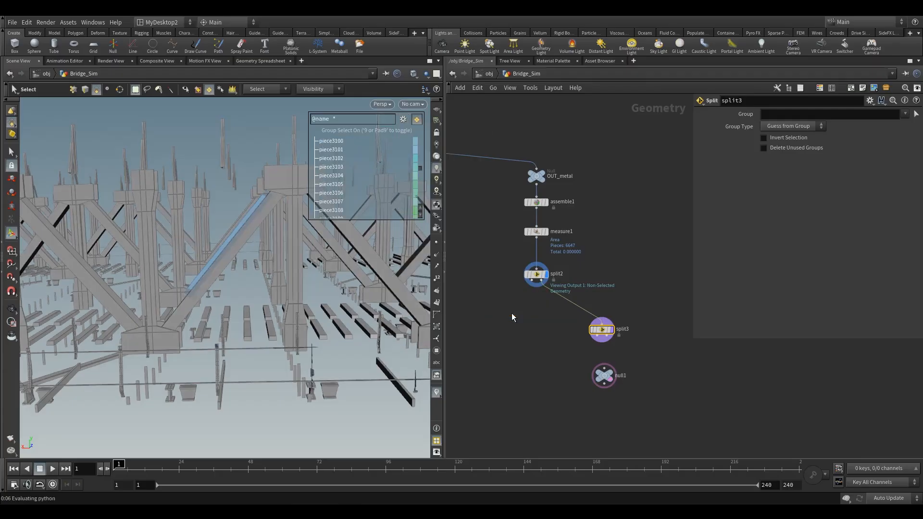
left_click_drag(267, 384, 263, 405, "alt")
left_click(259, 382)
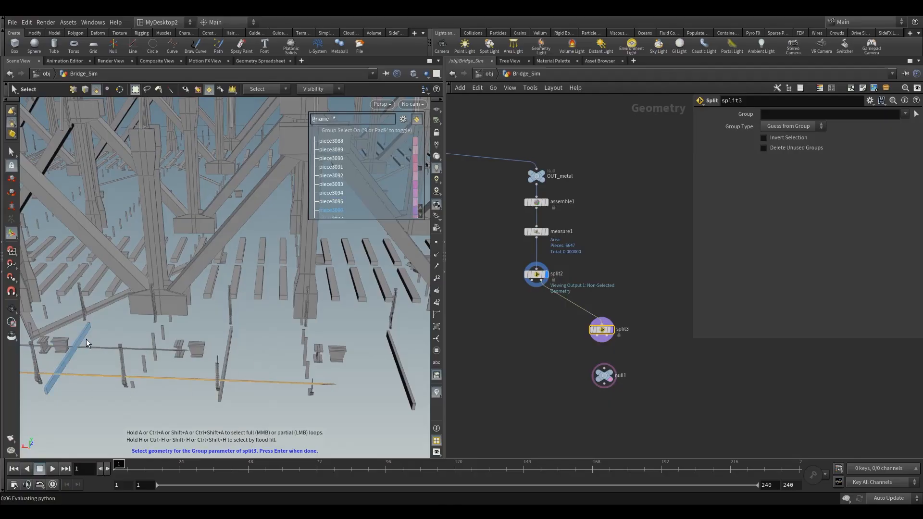
left_click_drag(95, 373, 273, 344)
scroll(101, 389, "down", 5, "alt")
left_click_drag(109, 325, 288, 358, "alt")
middle_click_drag(255, 377, 258, 325, "alt")
scroll(257, 325, "up", 5, "alt")
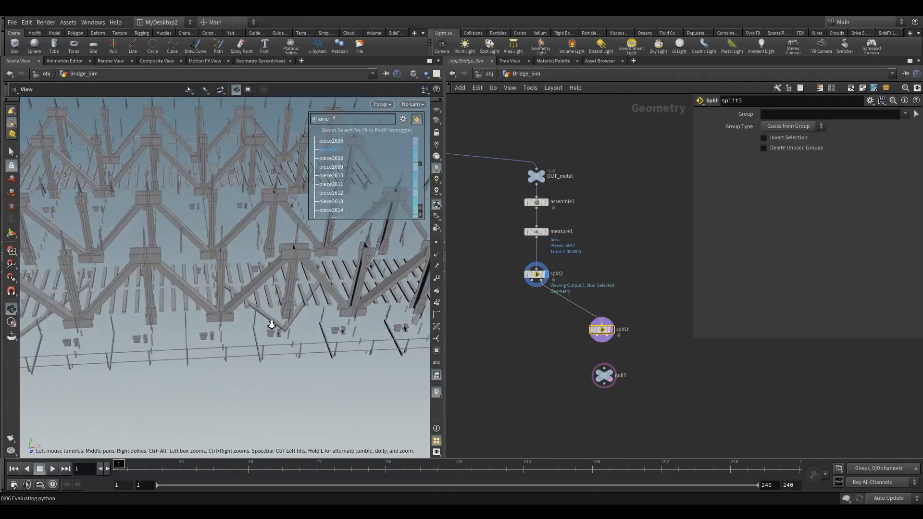
key("Return")
left_click_drag(210, 387, 197, 348, "shift")
key("Return")
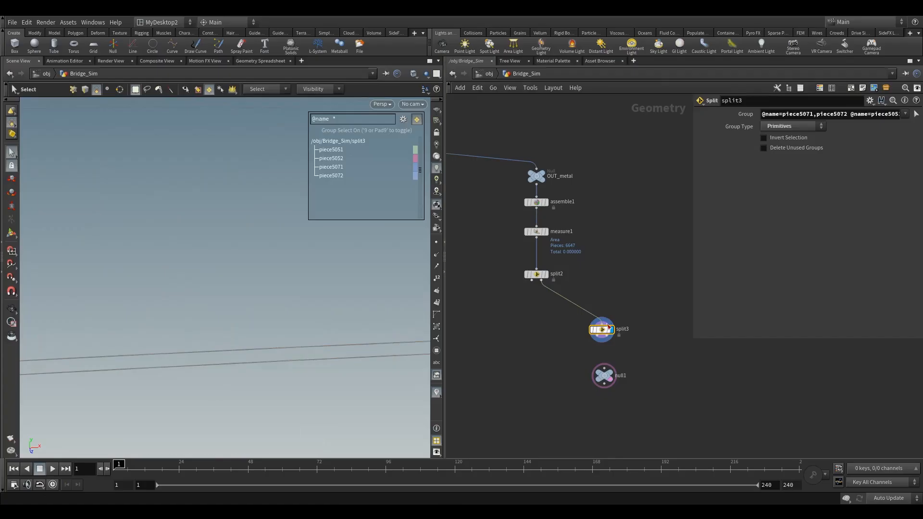
Step: Combine split2 and split3 outputs in a new Merge node and delete the Null node
left_click_drag(604, 376, 512, 384)
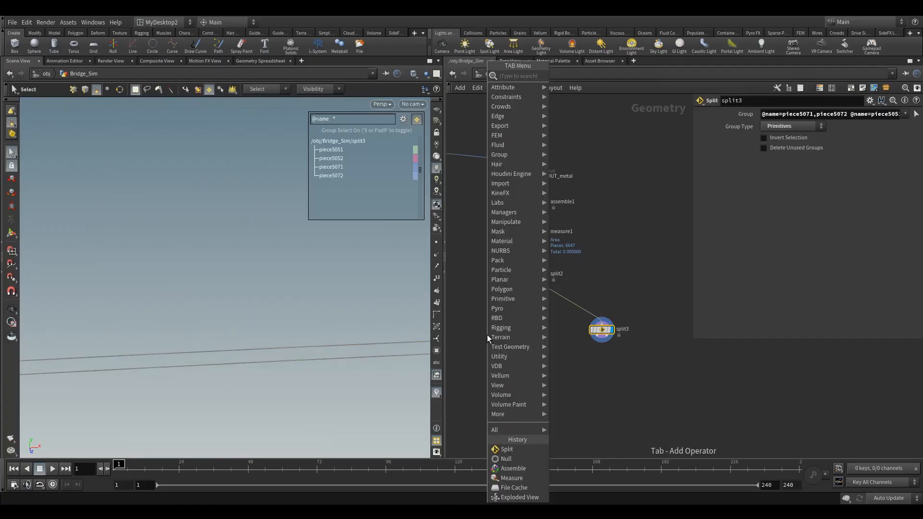
key("Tab")
type("merge")
left_click(562, 88)
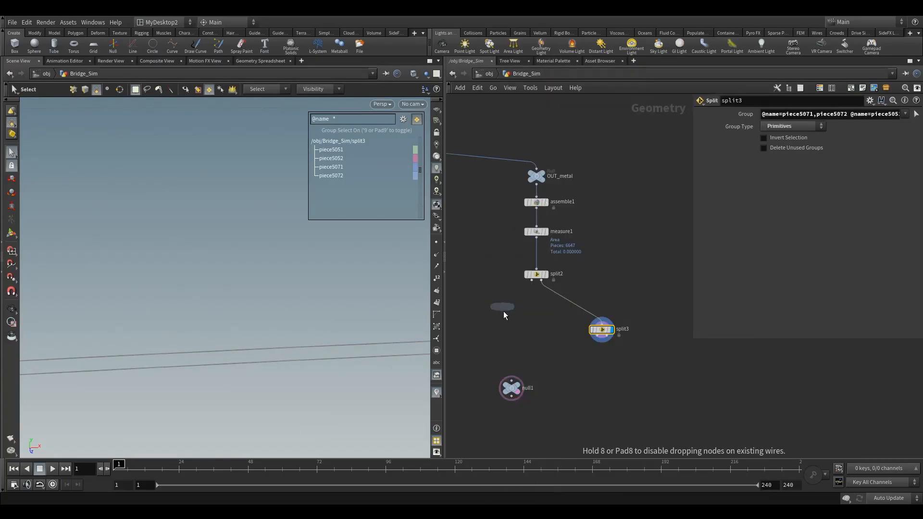
left_click(521, 345)
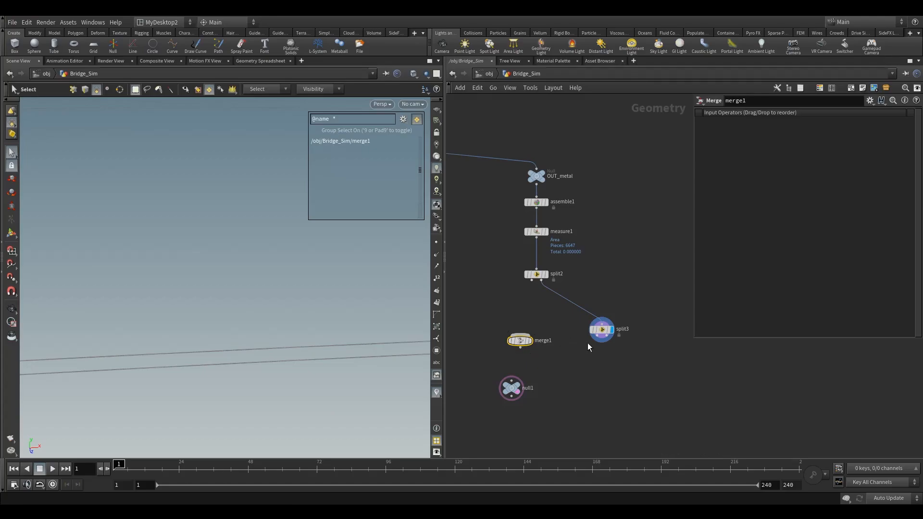
left_click_drag(559, 340, 505, 354)
left_click_drag(532, 280, 506, 358)
left_click(514, 354)
left_click_drag(710, 129, 710, 121)
key("Escape")
left_click_drag(302, 282, 336, 346)
key("Escape")
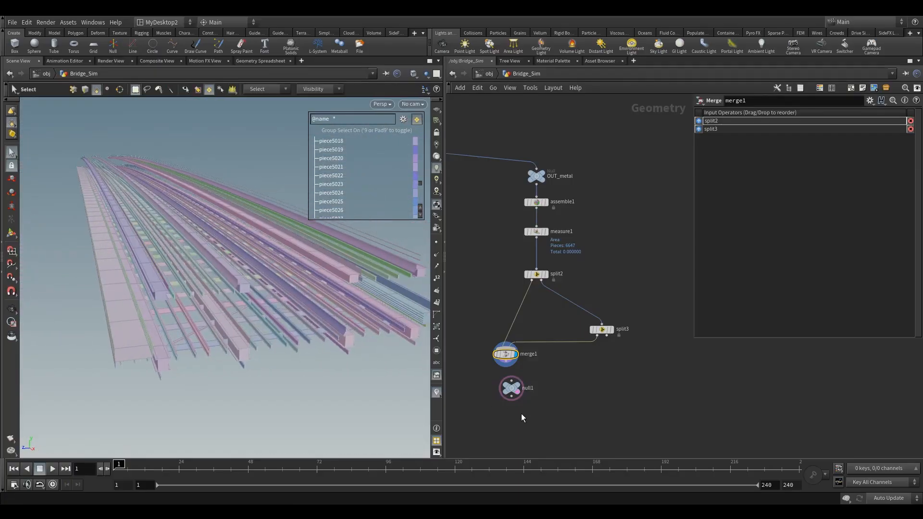
left_click_drag(510, 390, 502, 408)
key("Delete")
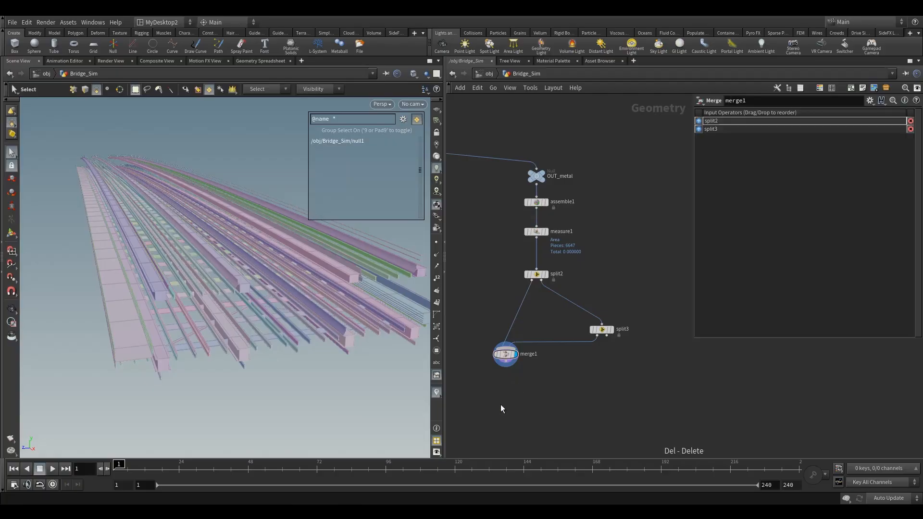
Step: Append a Color node after the Merge and set its color to red
key("Tab")
type("colo")
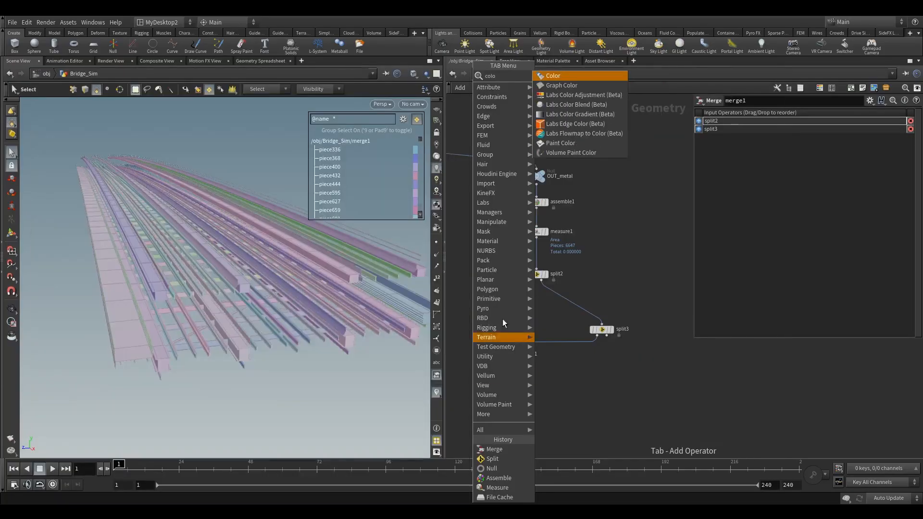
left_click(552, 114)
left_click(512, 397)
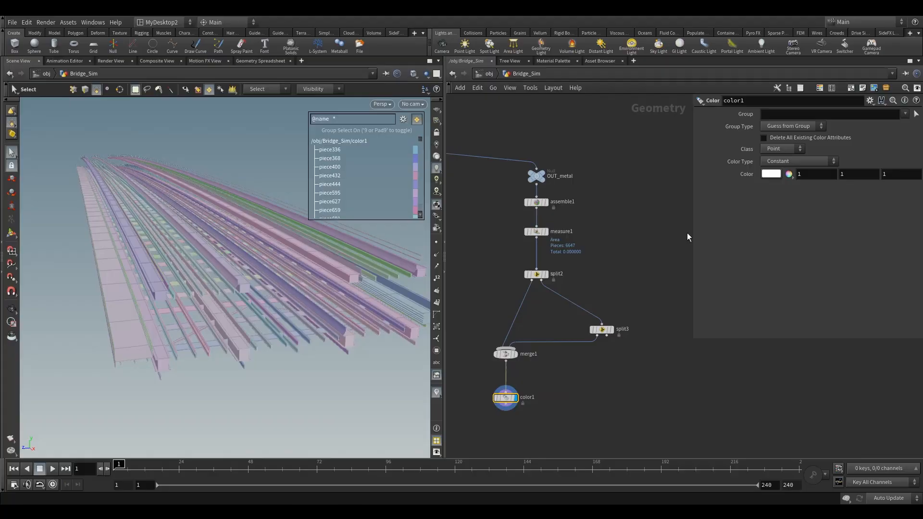
left_click(772, 173)
left_click(736, 111)
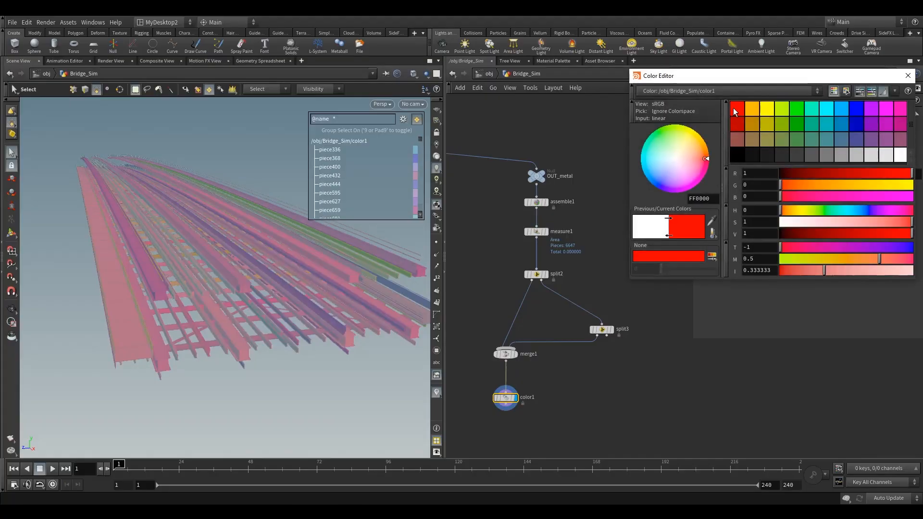
key("Escape")
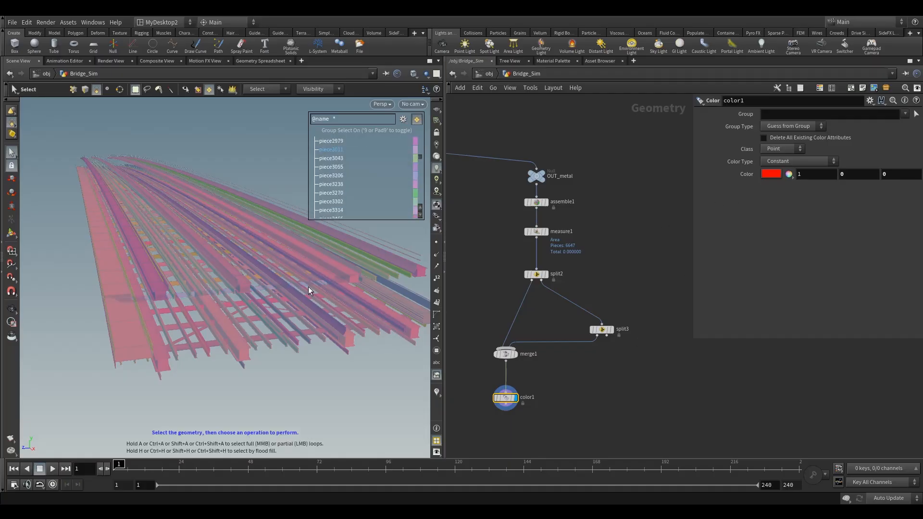
Step: Add a Group Create node below the Color node and name the group bendyMetal
key("9")
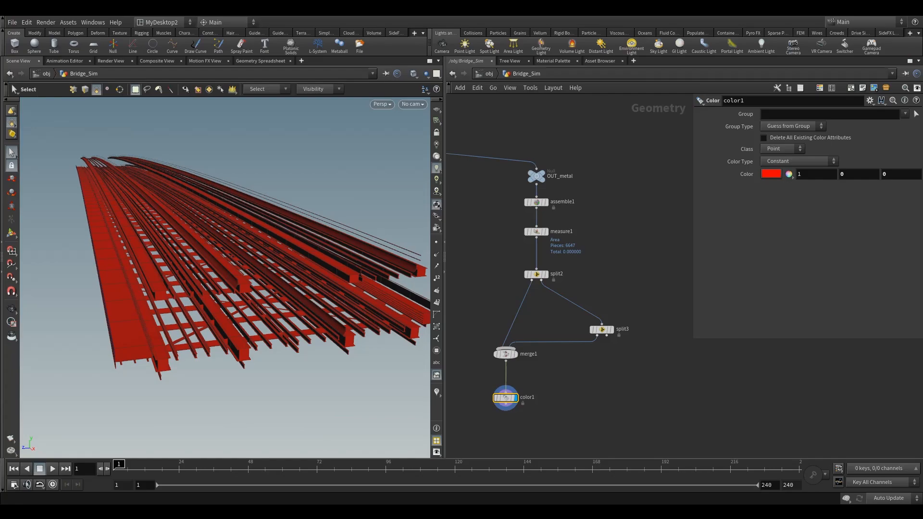
middle_click_drag(616, 388, 661, 335)
key("Tab")
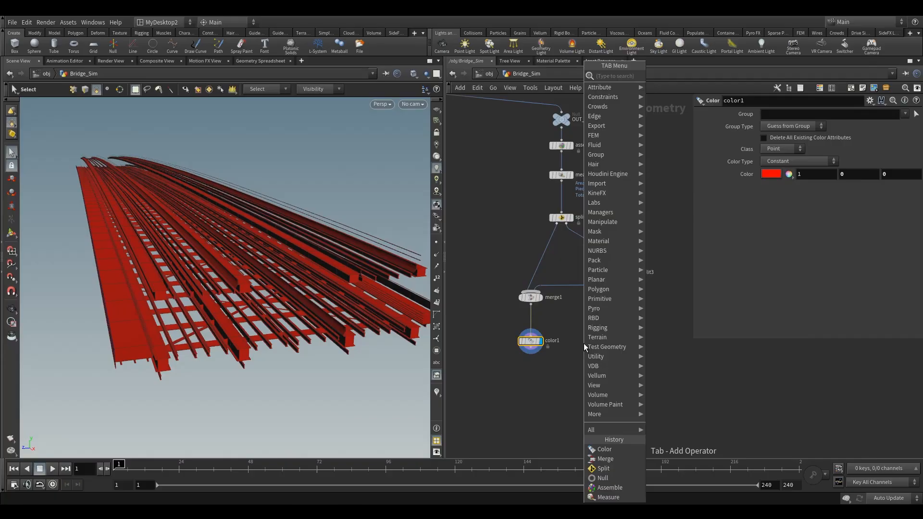
type("gr")
left_click(666, 86)
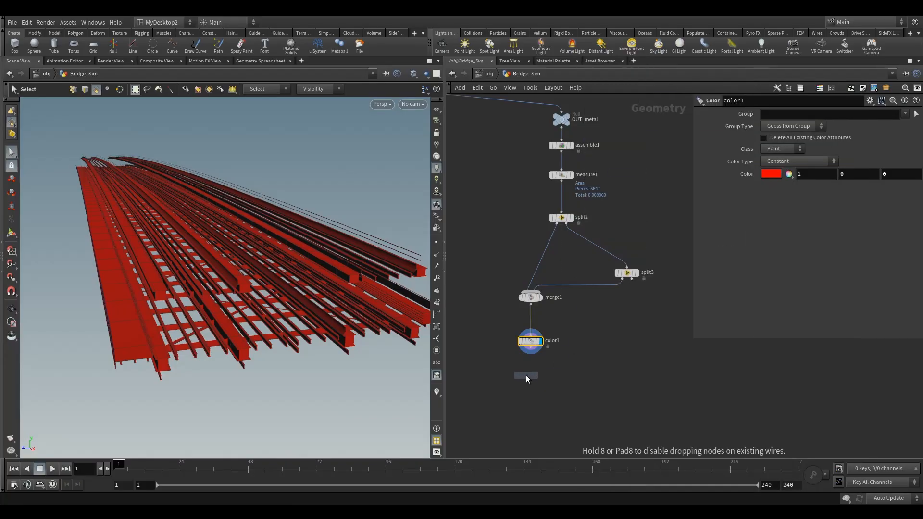
left_click(530, 376)
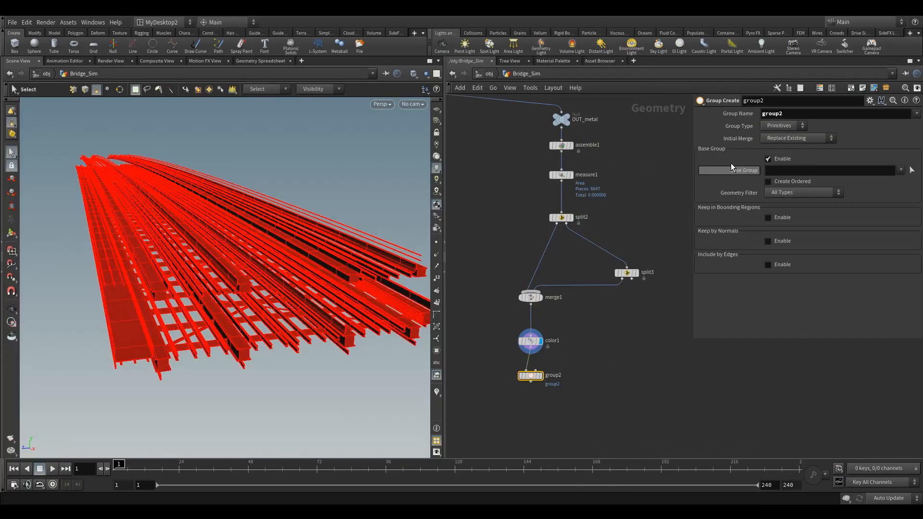
double_click(800, 112)
type("ben")
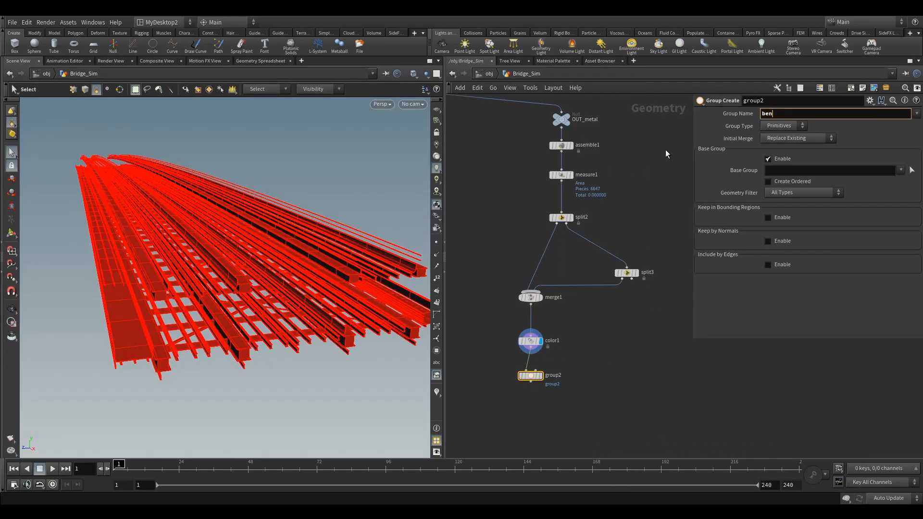
type("dyMetal")
Step: Duplicate the Group node, feed the copy from split3, and rename its group rigidMetal
left_click(659, 376)
left_click_drag(528, 377, 668, 378)
left_click(632, 279)
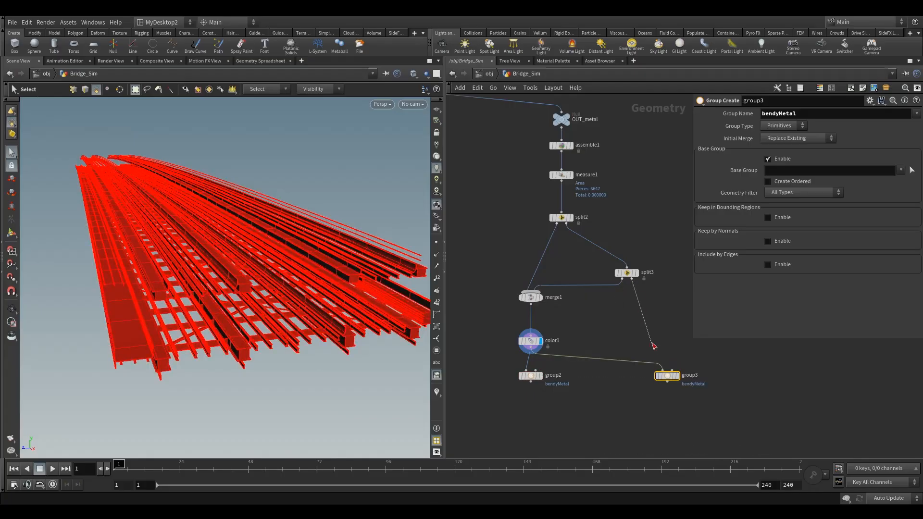
left_click(663, 371)
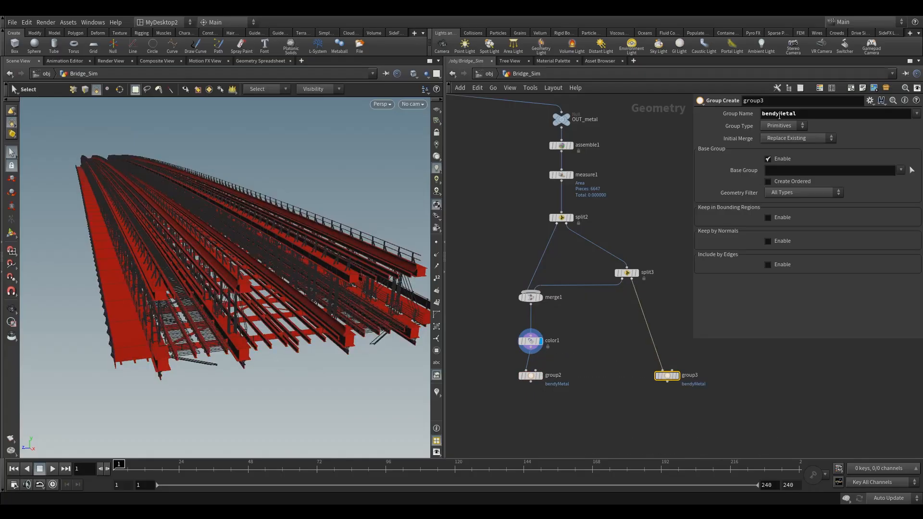
type("rigid")
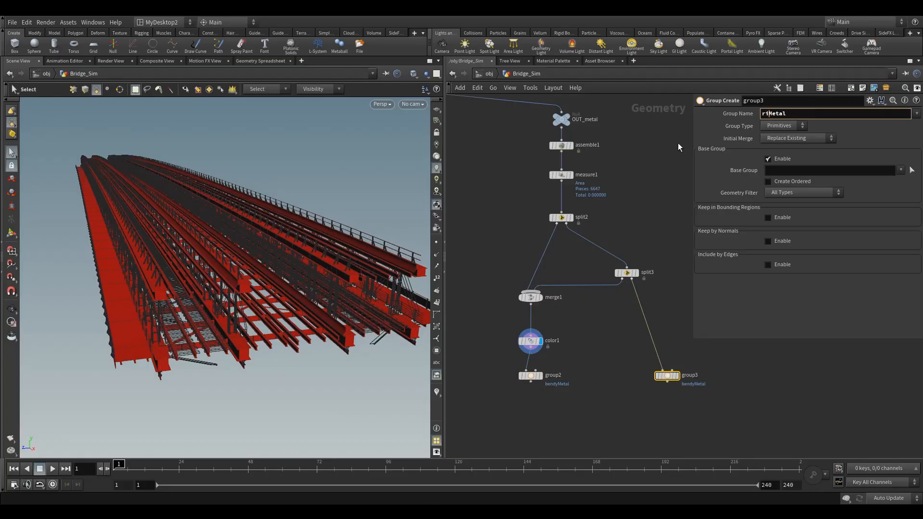
left_click(676, 187)
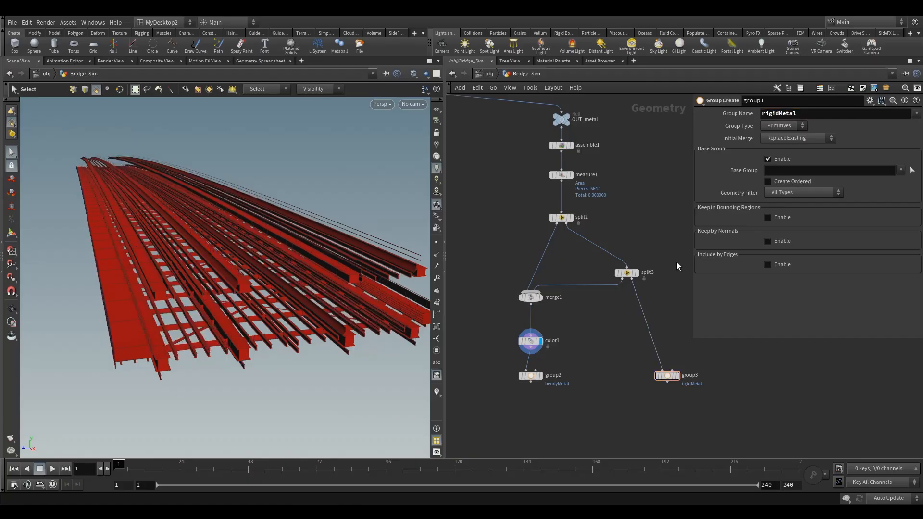
Step: Display the rigidMetal group node and orbit the viewport to inspect its geometry
middle_click_drag(721, 339, 640, 287)
left_click_drag(600, 352, 604, 355)
middle_click_drag(521, 334, 577, 290)
left_click(654, 270)
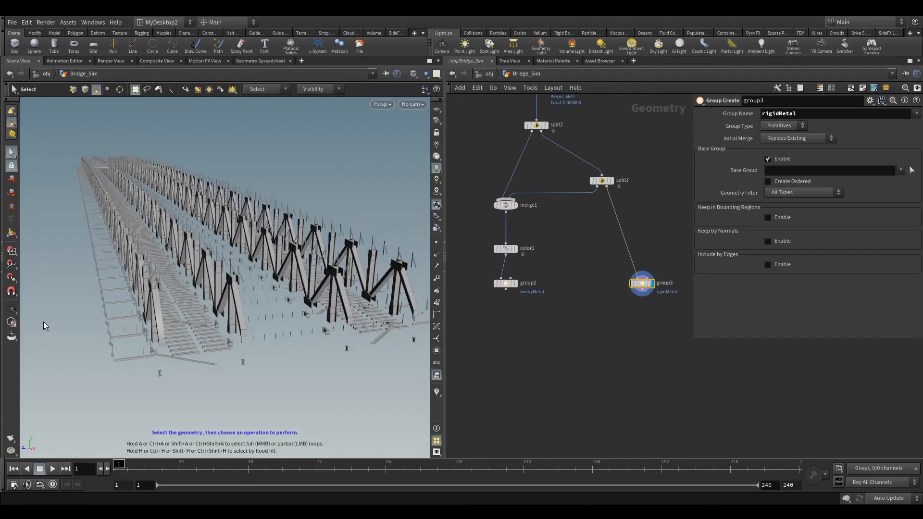
mouse_move(135, 292)
left_mouse_down("alt")
mouse_move(171, 269)
mouse_move(149, 298)
left_mouse_up("alt")
right_click_drag(149, 298, 272, 282, "alt")
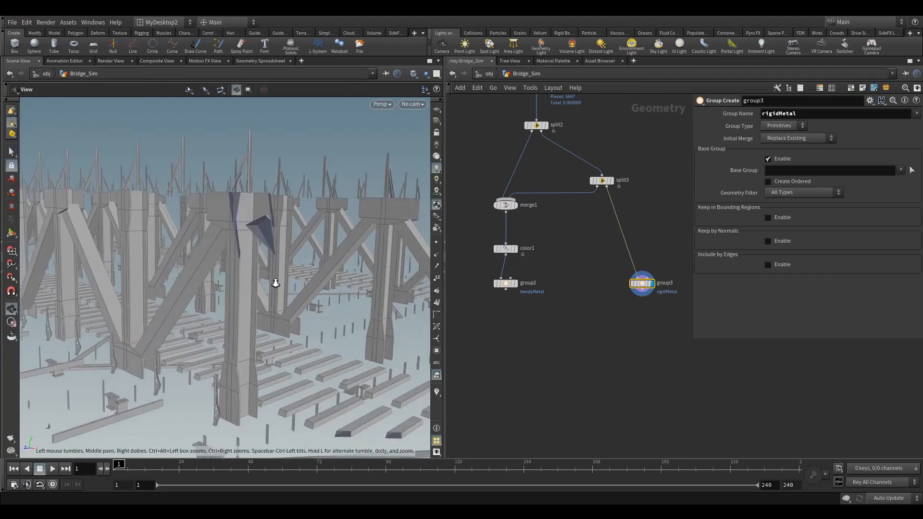
left_click_drag(272, 282, 286, 279, "alt")
left_click_drag(131, 321, 189, 318, "alt")
middle_click_drag(186, 330, 82, 385, "alt")
mouse_move(270, 323)
right_mouse_down("alt")
mouse_move(205, 351)
mouse_move(263, 336)
right_mouse_up("alt")
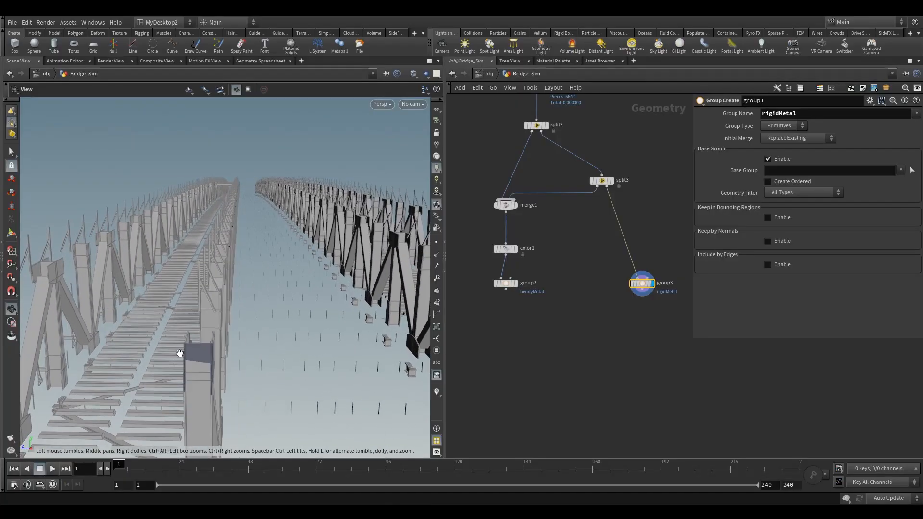
Step: Enable the name visualizer and orbit the viewport to inspect the separate metal pieces
middle_click_drag(180, 353, 247, 299, "alt")
left_click_drag(247, 299, 321, 304, "alt")
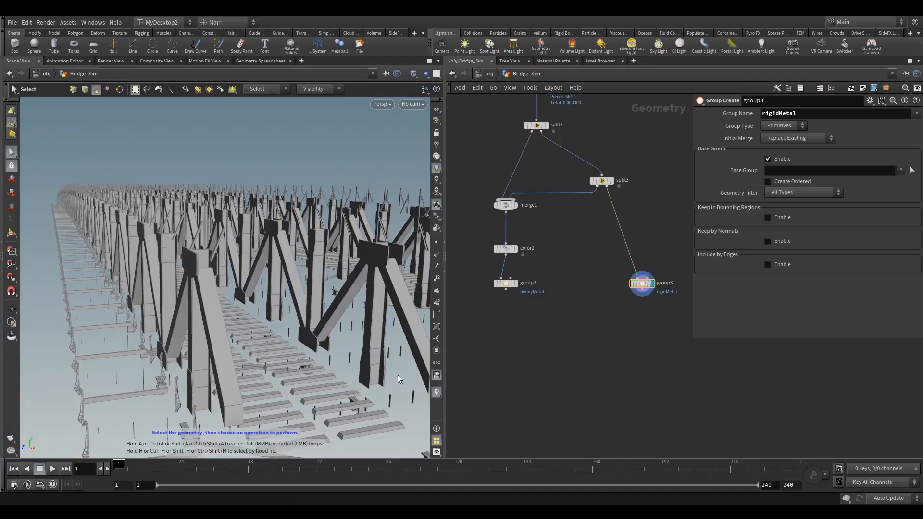
left_click(436, 394)
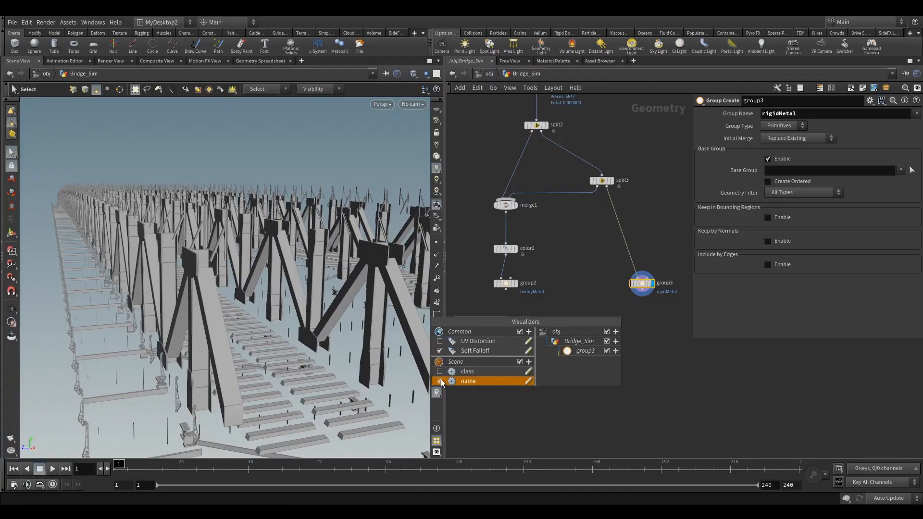
left_click(439, 382)
left_click_drag(237, 295, 290, 356, "alt")
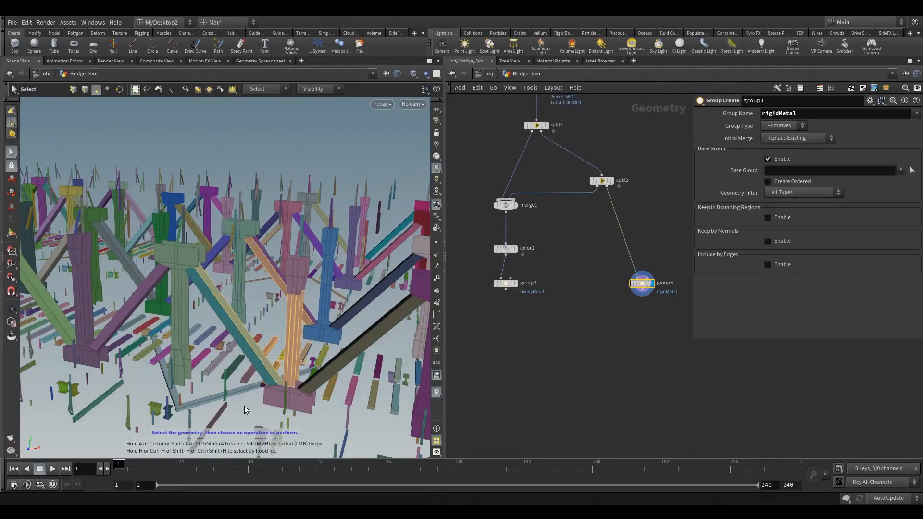
left_click_drag(267, 419, 317, 353, "alt")
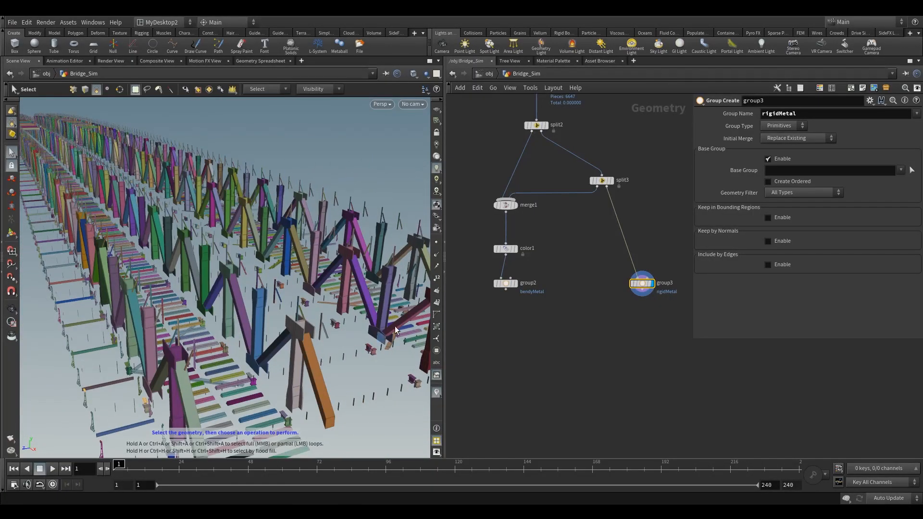
Step: Display the bendyMetal group node and orbit around the deck, selecting pieces to examine them
left_click(514, 283)
left_click_drag(487, 300, 487, 300)
left_click_drag(341, 351, 204, 330, "alt")
key("s")
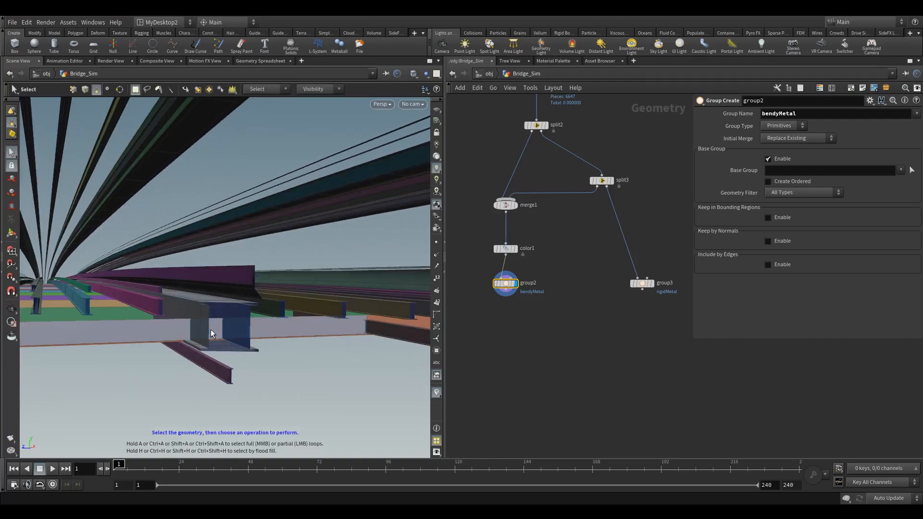
left_click(299, 330)
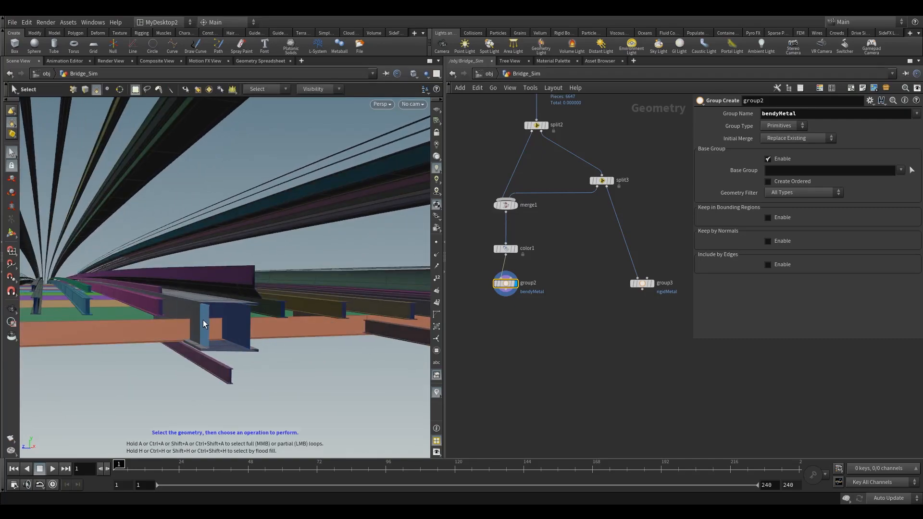
key("Escape")
left_click_drag(203, 312, 190, 328)
left_click_drag(218, 259, 251, 290)
key("s")
key("Escape")
key("s")
middle_click_drag(656, 345, 674, 324)
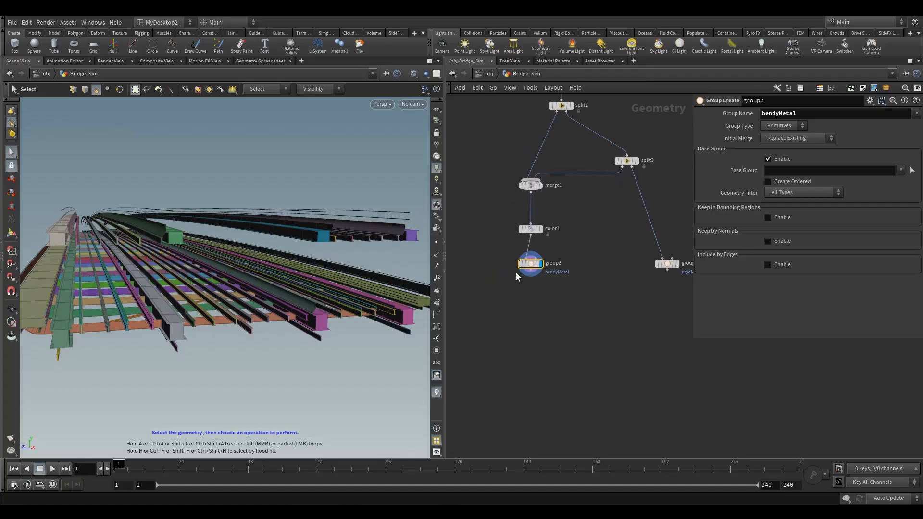
Step: Add a Boolean node below the bendyMetal group node
middle_click_drag(505, 321, 530, 302)
key("Tab")
type("boo")
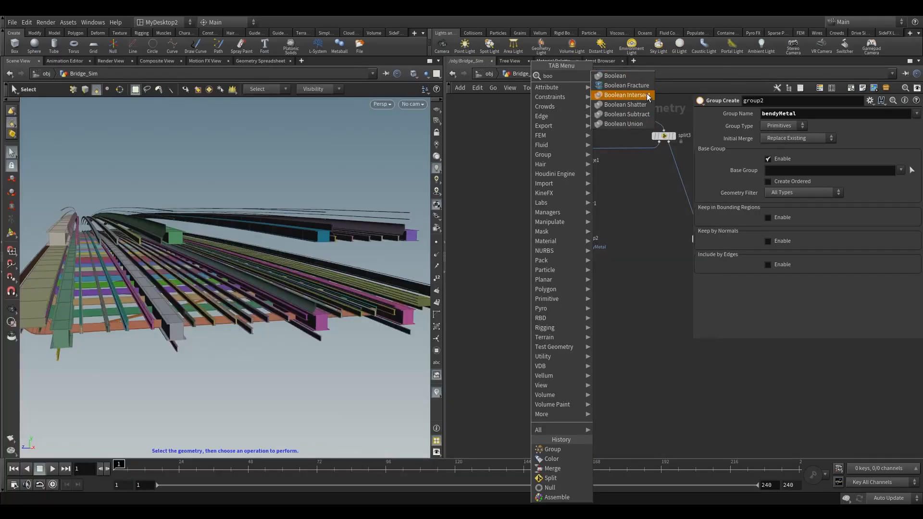
left_click(635, 78)
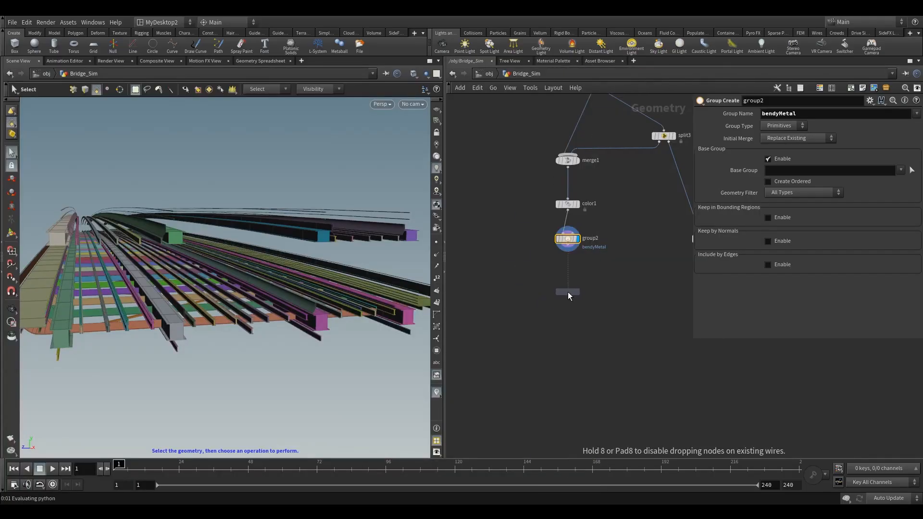
left_click(570, 292)
scroll(570, 283, "up", 3)
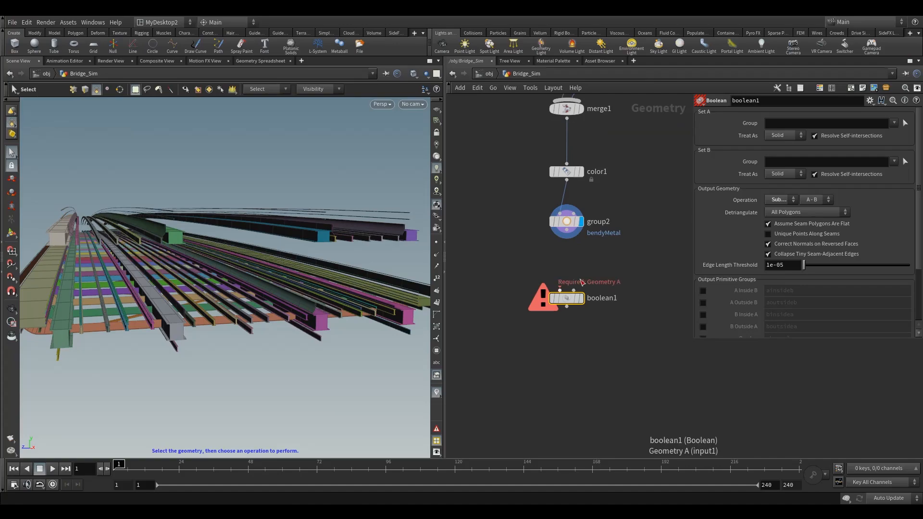
mouse_move(574, 295)
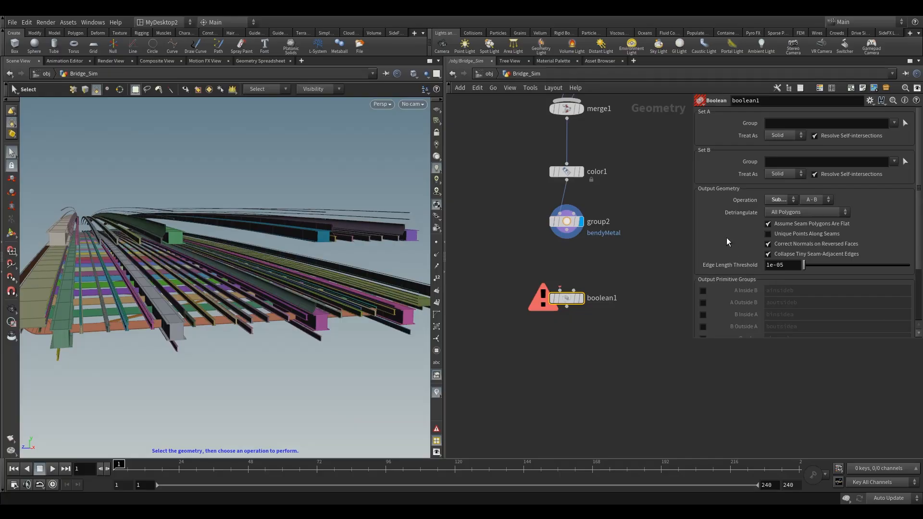
Step: Set the Boolean operation to Union, wire the bendyMetal group into it and display it
left_click(778, 202)
left_click(777, 199)
left_click_drag(569, 236, 558, 287)
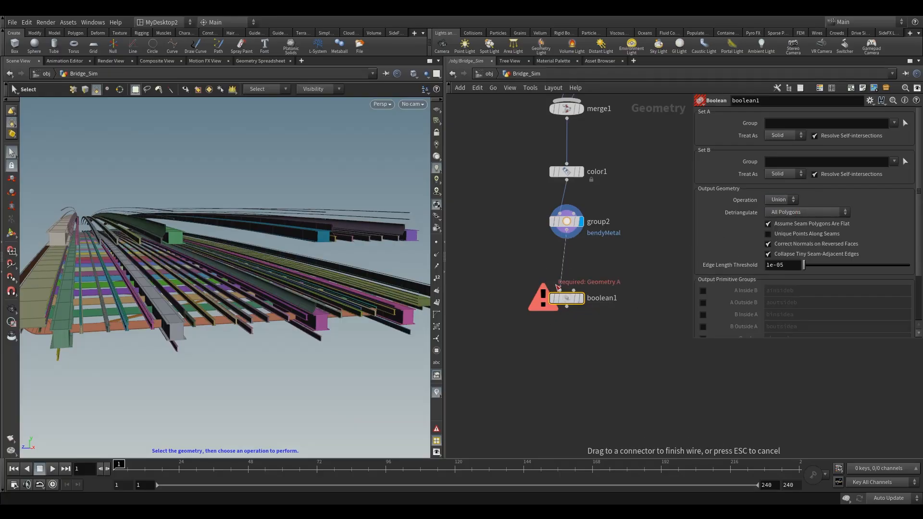
left_click(577, 299)
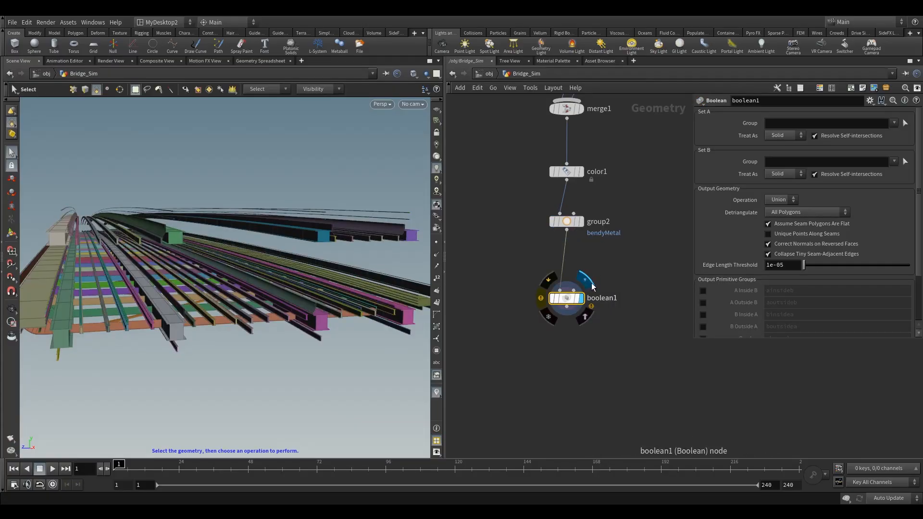
left_click_drag(575, 297, 573, 307)
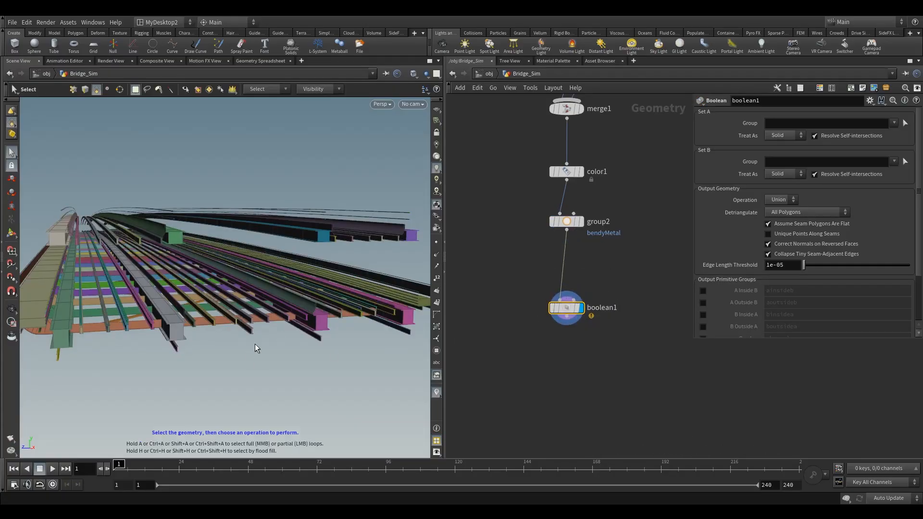
Step: Orbit around the Union result to inspect it and turn off the visualizer
left_click_drag(231, 337, 143, 313, "alt")
right_click_drag(143, 313, 280, 297, "alt")
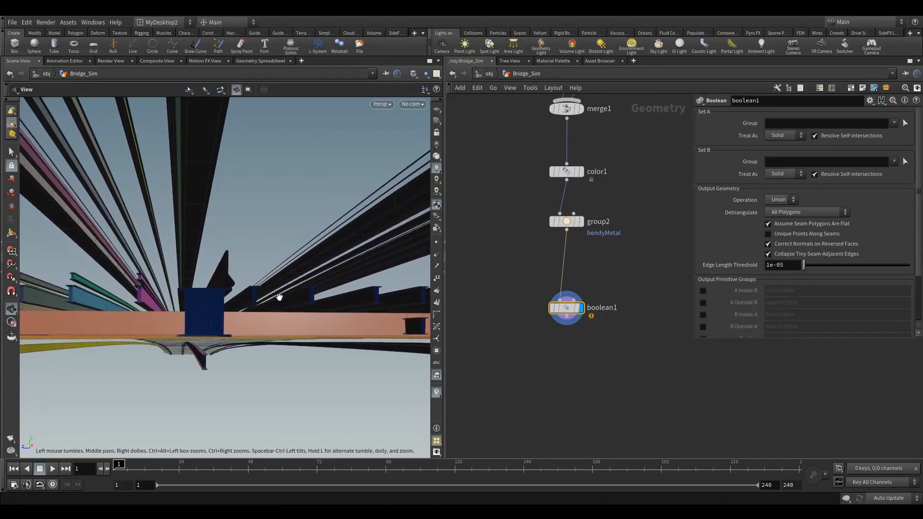
middle_click_drag(279, 297, 189, 334, "alt")
left_click_drag(189, 334, 195, 333, "alt")
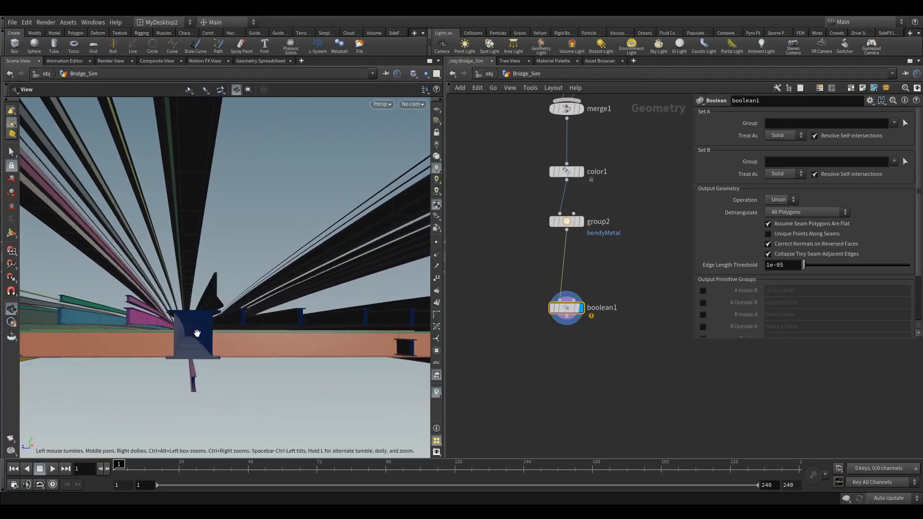
right_click_drag(195, 332, 209, 339, "alt")
left_click_drag(209, 339, 218, 363)
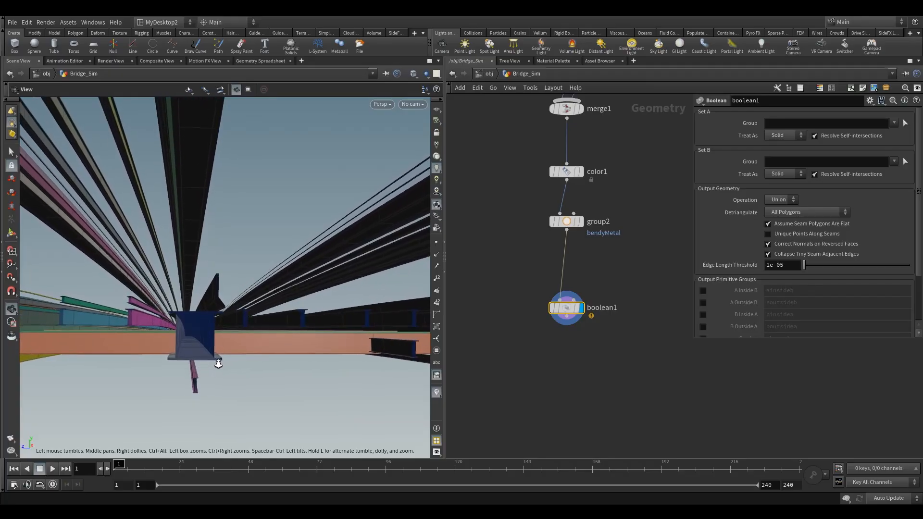
key("s")
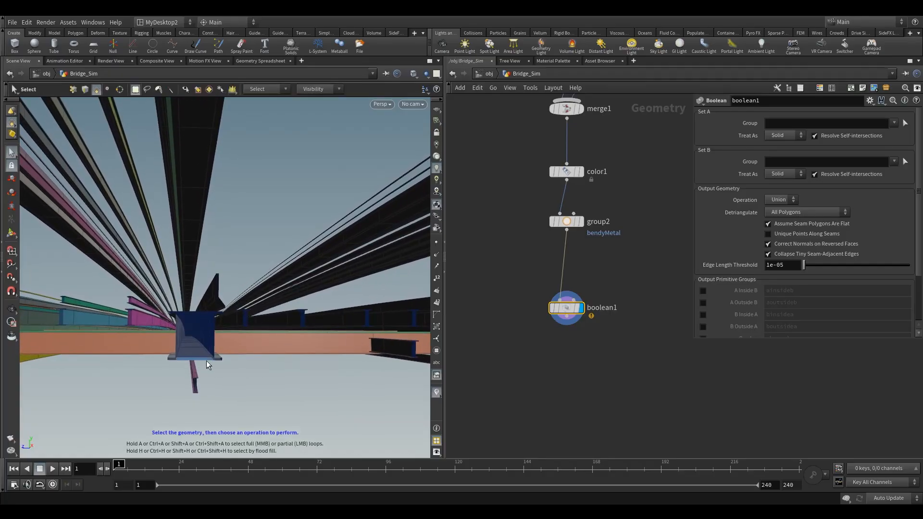
key("Escape")
mouse_move(201, 341)
left_mouse_down()
mouse_move(208, 326)
mouse_move(260, 330)
mouse_move(202, 347)
left_mouse_up()
right_click_drag(202, 347, 221, 303)
left_click_drag(221, 303, 243, 336)
key("s")
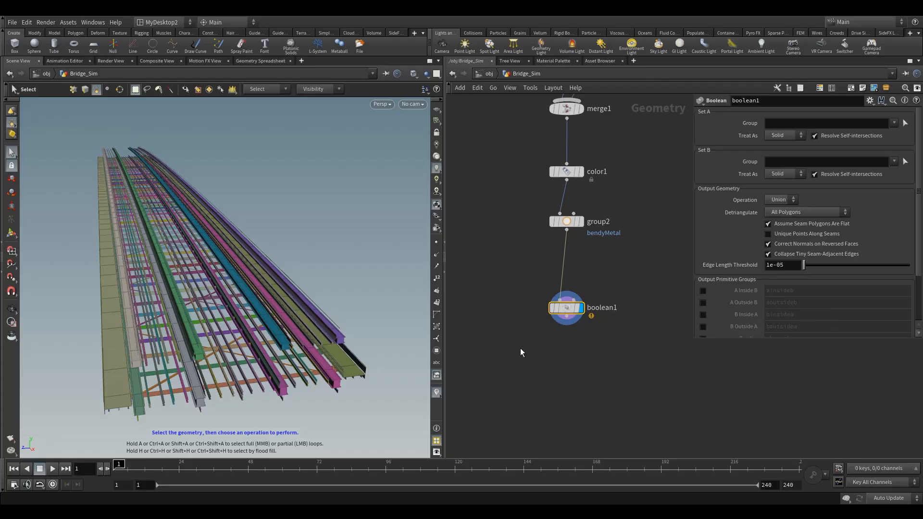
left_click(437, 393)
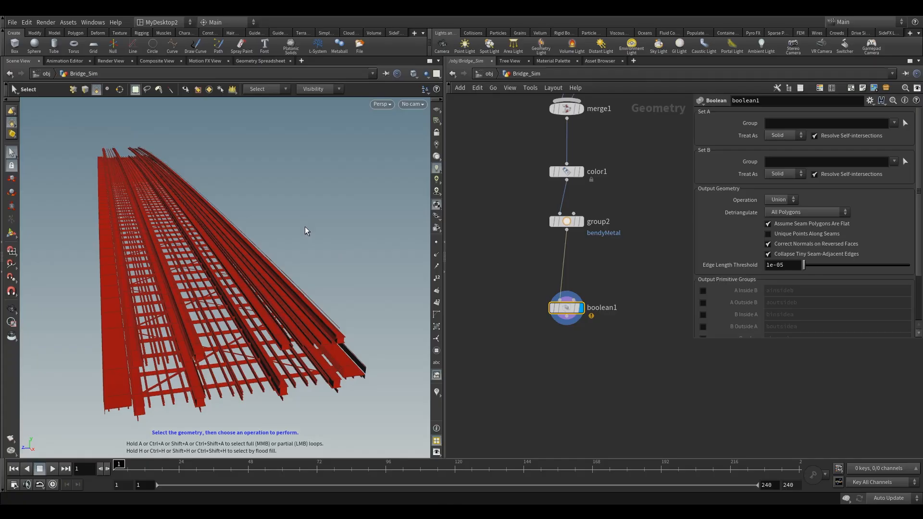
Step: Show the viewport group list by 3D Connectivity islands
key("backslash")
left_click(403, 119)
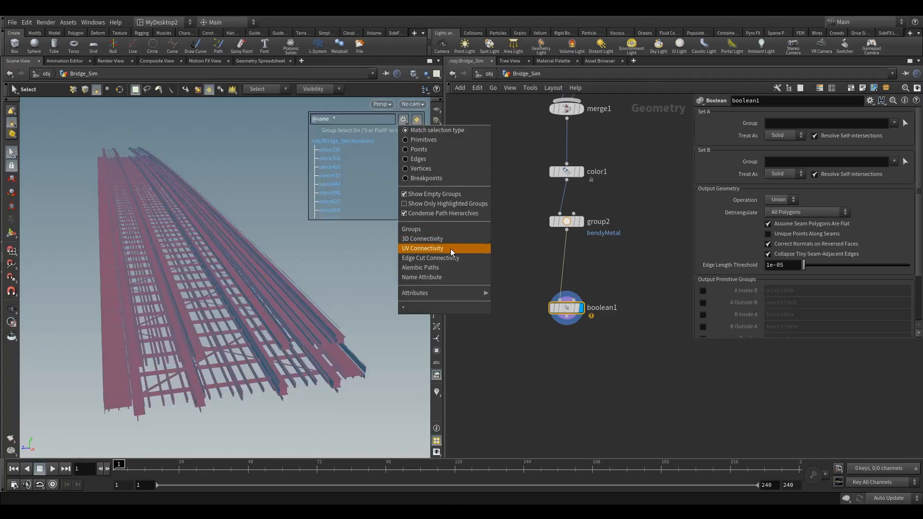
left_click(420, 241)
key("Escape")
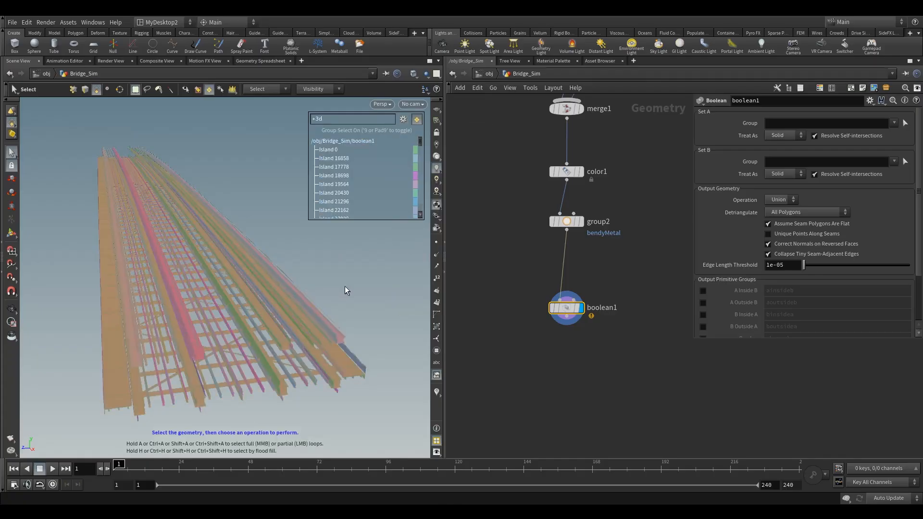
Step: Orbit around the Boolean result to examine its connectivity islands
left_click_drag(285, 416, 244, 362)
key("s")
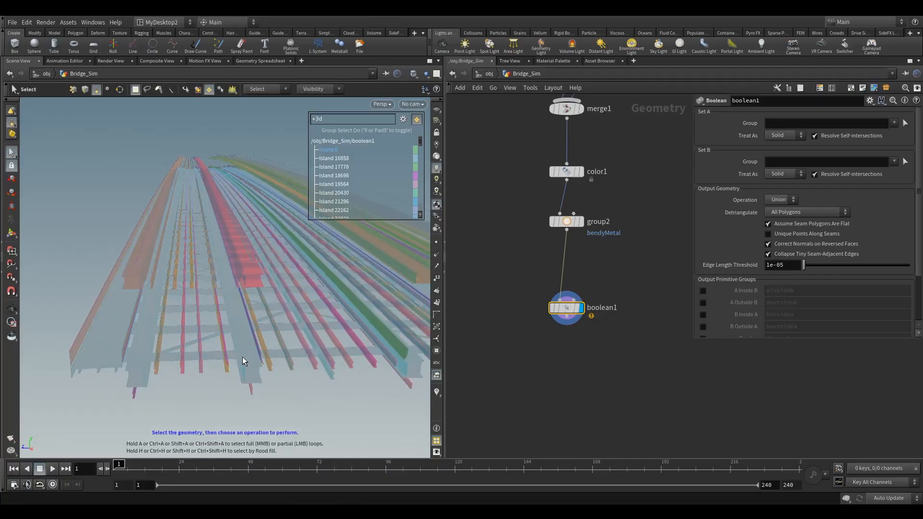
left_click_drag(568, 311, 567, 299)
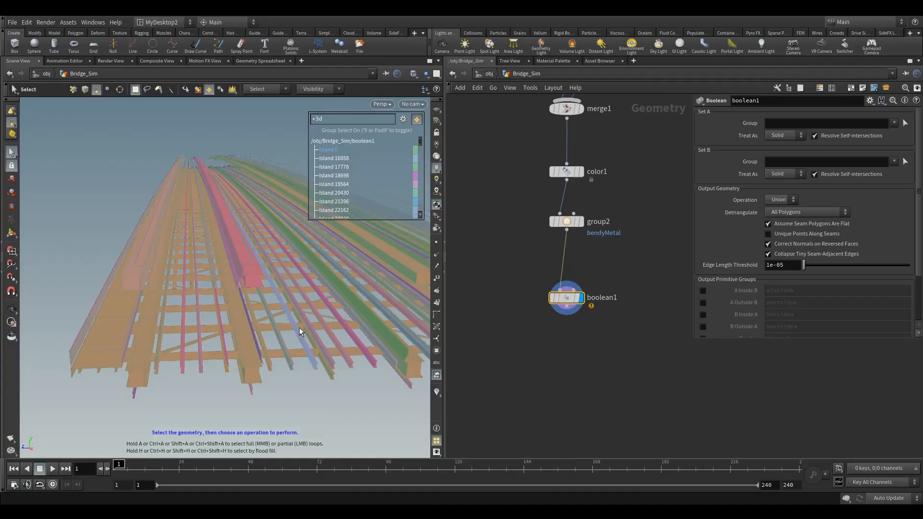
key("Escape")
left_click_drag(305, 334, 339, 323)
key("s")
left_click_drag(269, 379, 245, 367, "alt")
left_click_drag(318, 321, 315, 350, "alt")
right_click_drag(317, 350, 329, 369, "alt")
left_click_drag(329, 369, 323, 344, "alt")
left_click_drag(179, 360, 60, 272, "alt")
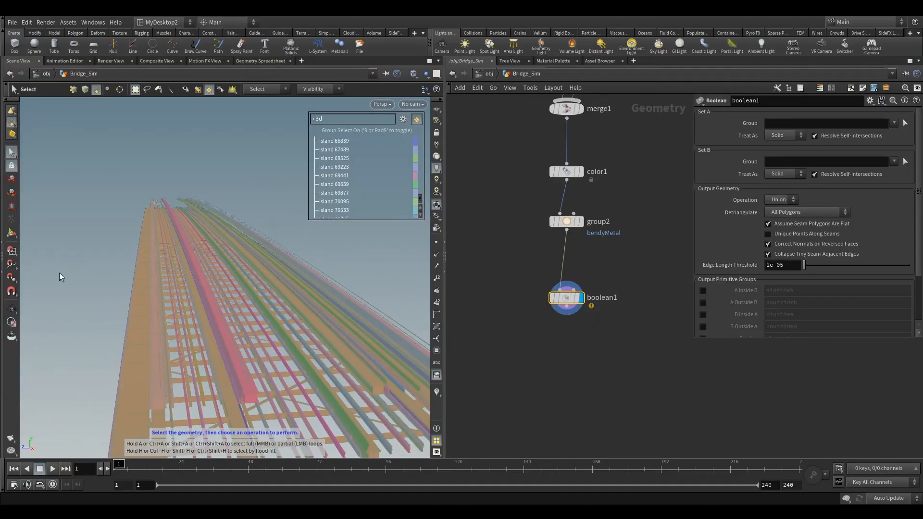
left_click(420, 119)
Step: Select the stray deck surface islands in the viewport and delete them with a Blast
middle_click_drag(540, 323, 536, 265)
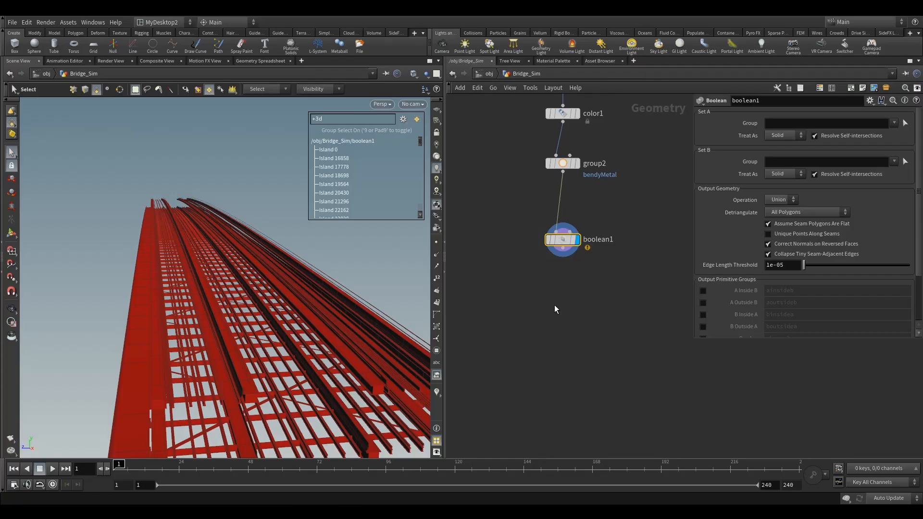
middle_click_drag(557, 312, 572, 319)
key("Escape")
left_click_drag(270, 289, 298, 276)
key("s")
key("Escape")
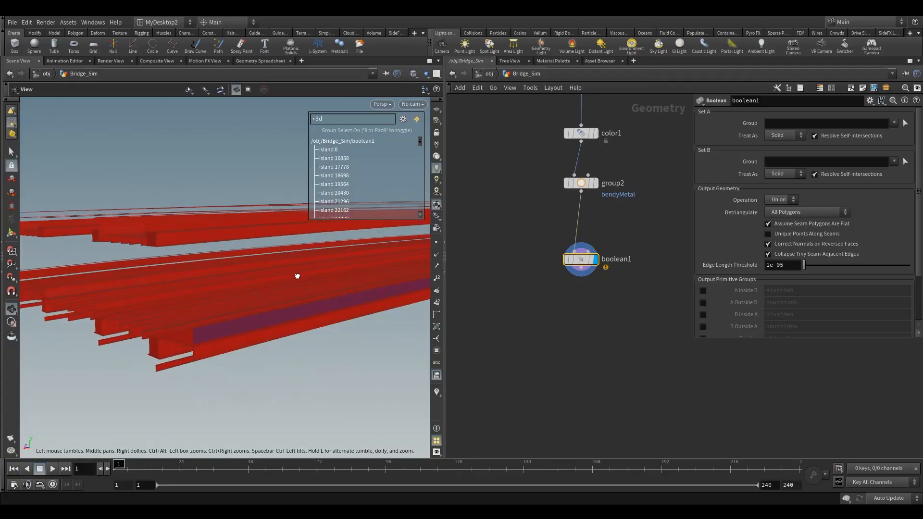
left_click_drag(231, 315, 237, 339)
key("s")
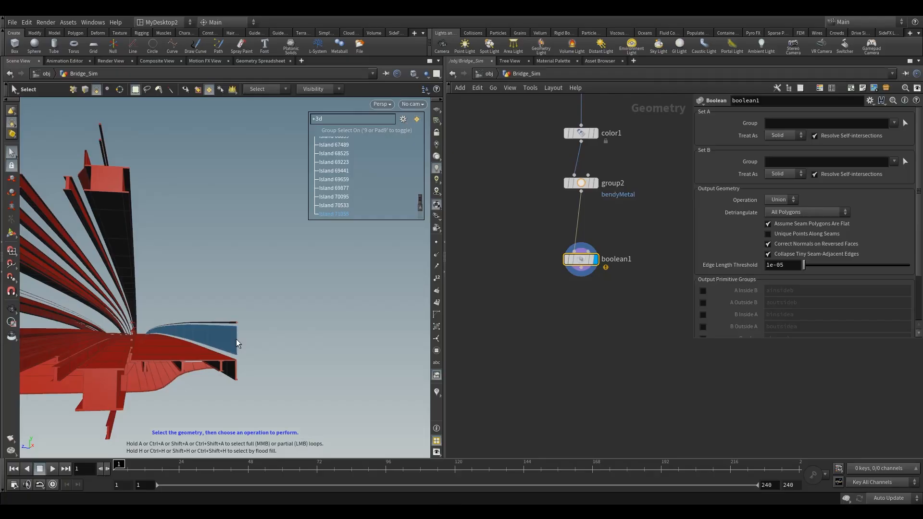
key("Escape")
left_click_drag(279, 333, 219, 344)
mouse_move(134, 336)
left_mouse_down()
mouse_move(303, 336)
mouse_move(82, 323)
mouse_move(122, 335)
left_mouse_up()
key("s")
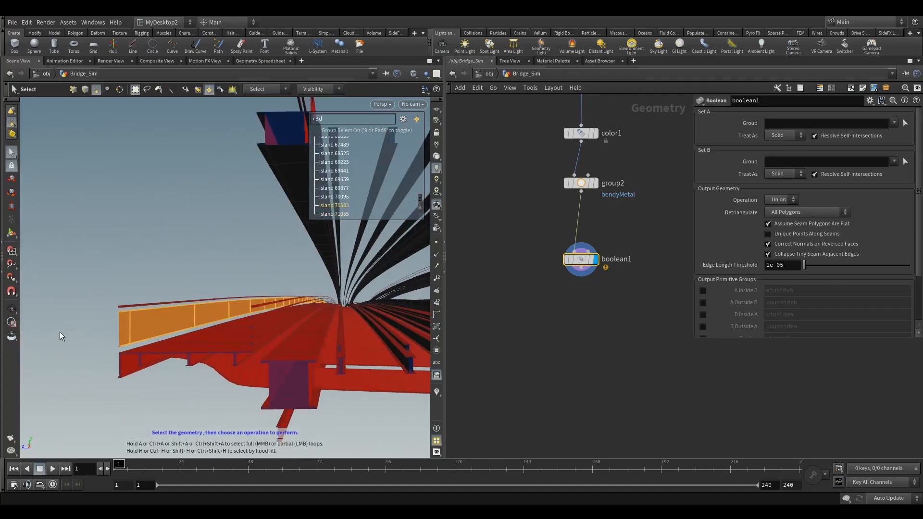
key("Delete")
left_click_drag(255, 305, 277, 313)
left_click_drag(585, 264, 585, 284)
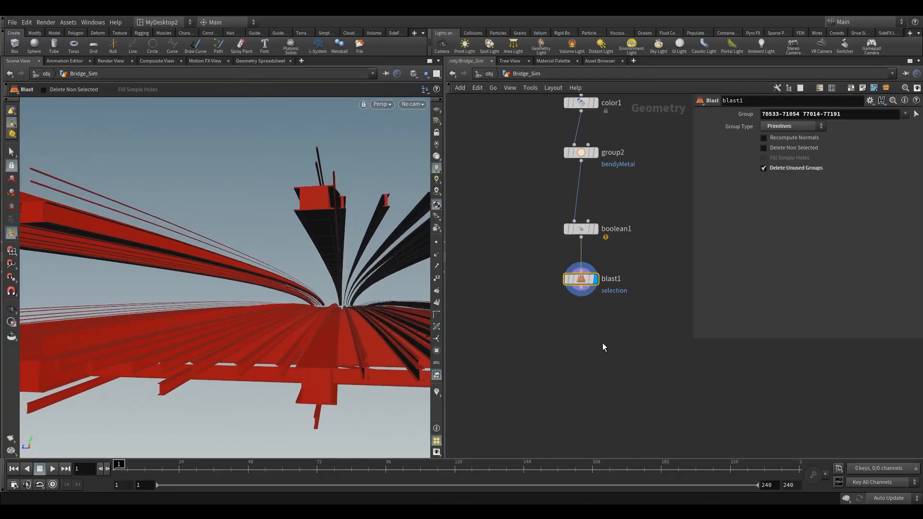
middle_click_drag(602, 338, 572, 281)
scroll(551, 290, "down", 1)
key("Tab")
type("co")
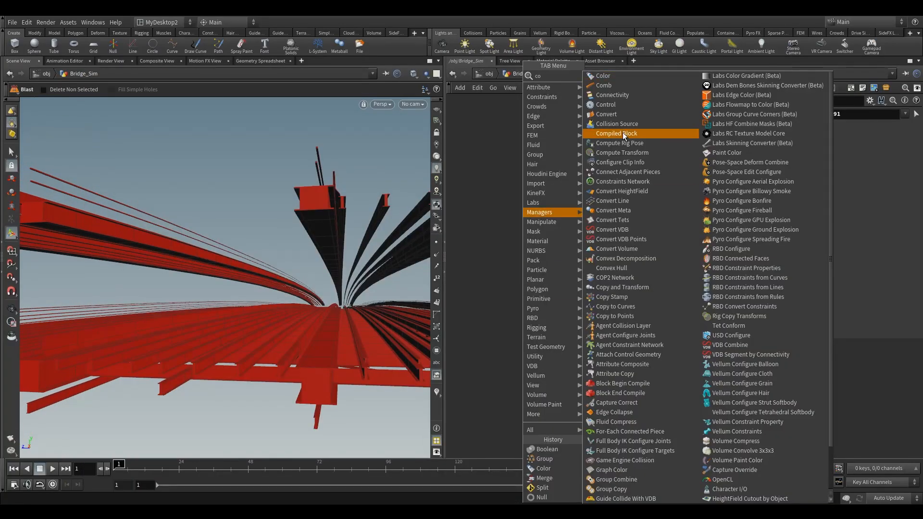
left_click(645, 98)
left_click(553, 289)
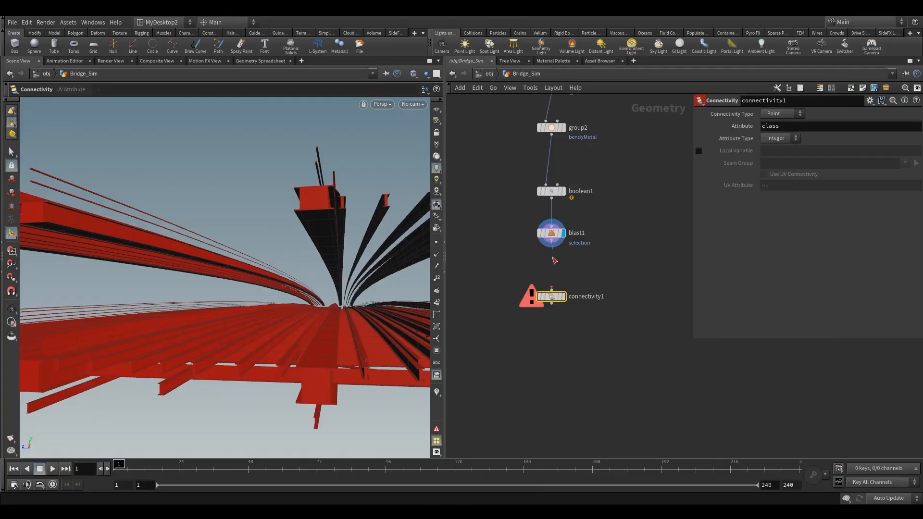
key("Delete")
Step: Switch the display between the rigidMetal group, Boolean and Blast nodes to compare their geometry
scroll(575, 291, "down", 3)
middle_click_drag(615, 268, 579, 263)
left_click_drag(578, 198, 625, 225)
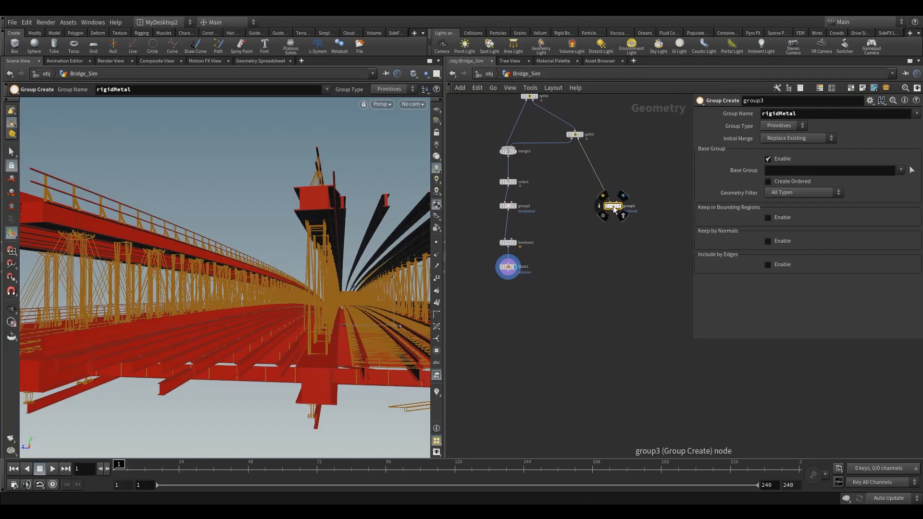
left_click(621, 206)
left_click_drag(614, 209, 617, 209)
left_click(506, 243)
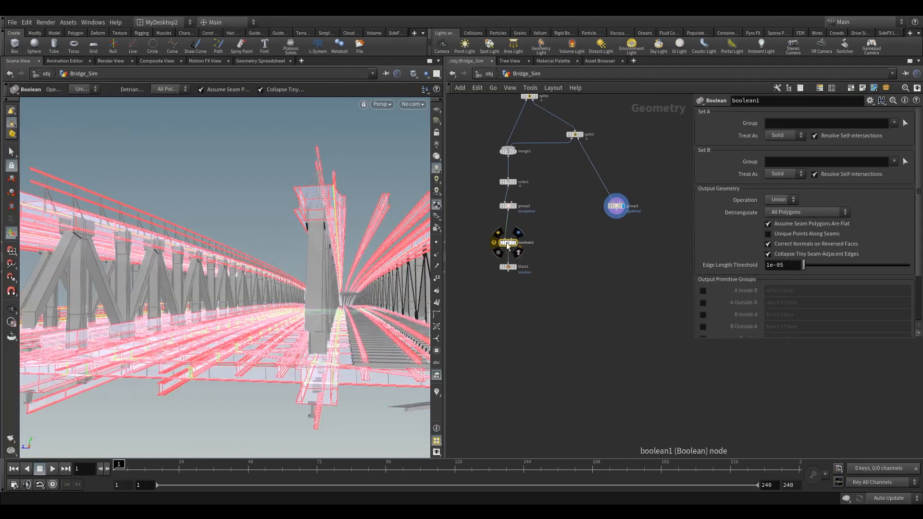
left_click(515, 242)
left_click(519, 257)
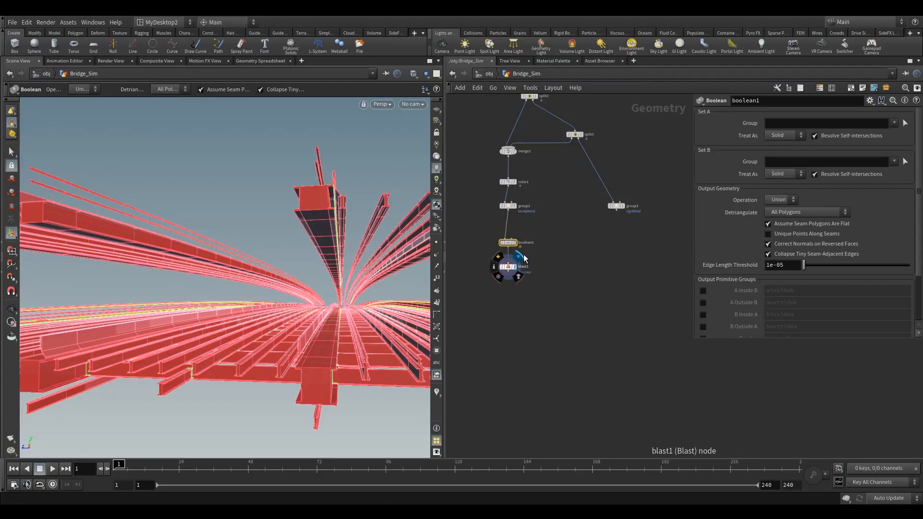
Step: Add a second Boolean node next to the rigidMetal group node
left_click(513, 243)
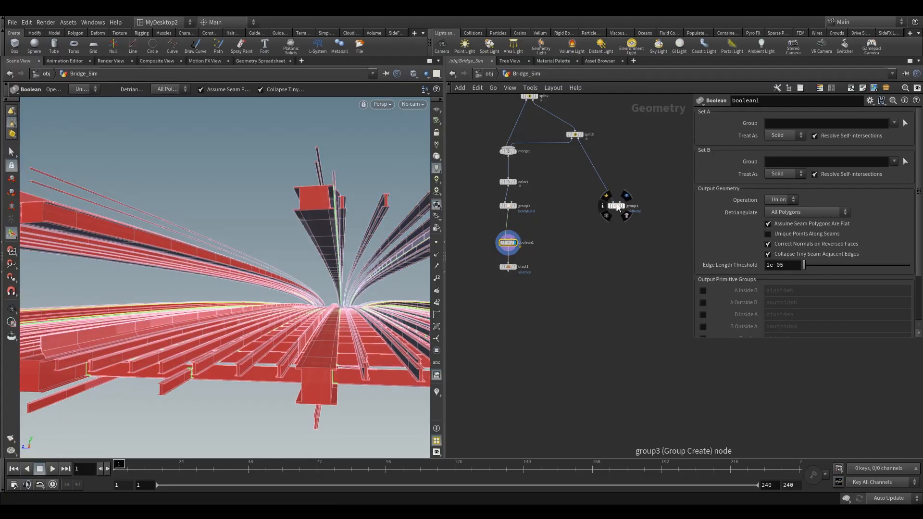
key("Tab")
type("boo")
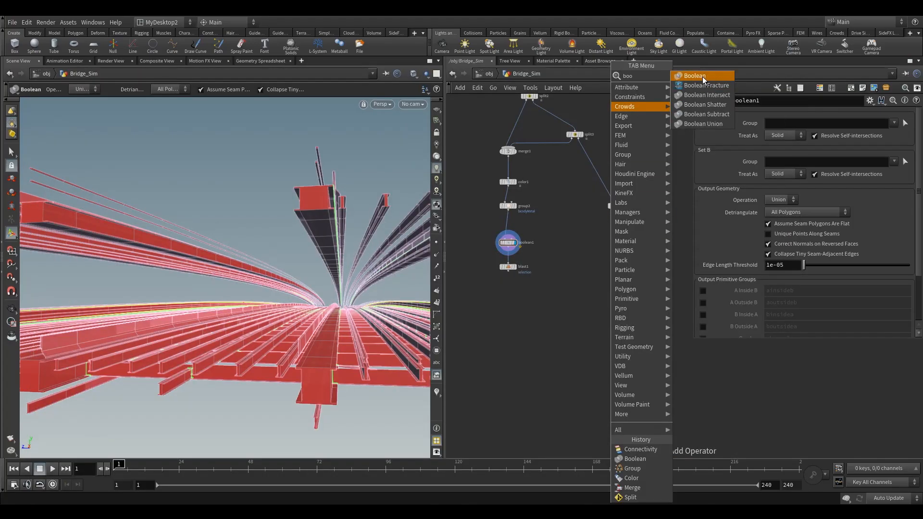
left_click(696, 76)
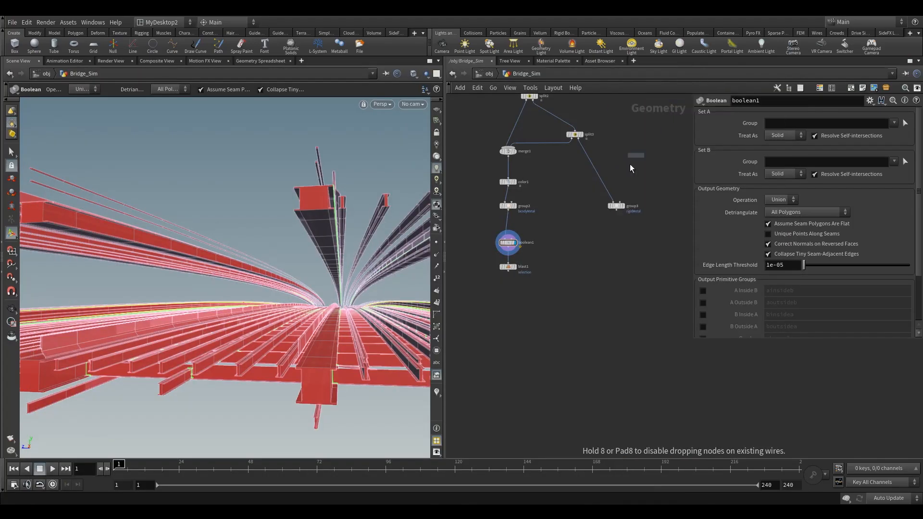
left_click(621, 231)
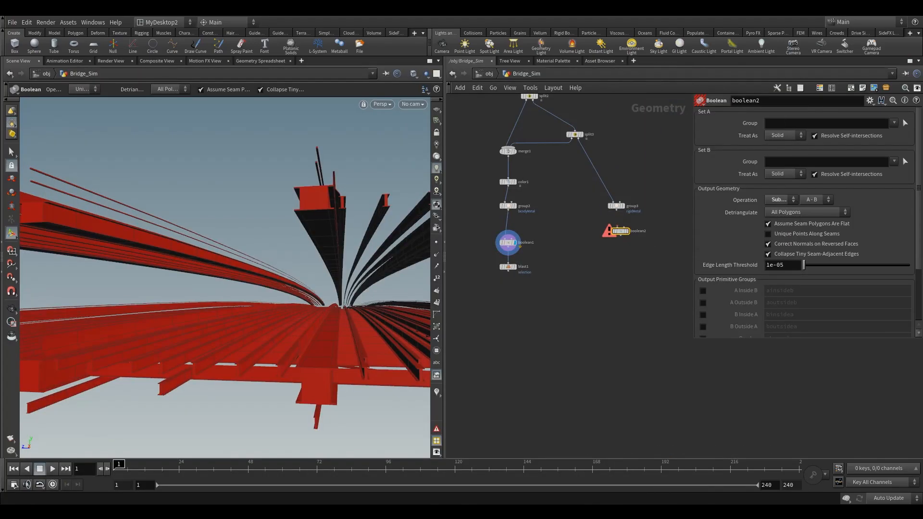
left_click_drag(621, 234, 617, 248)
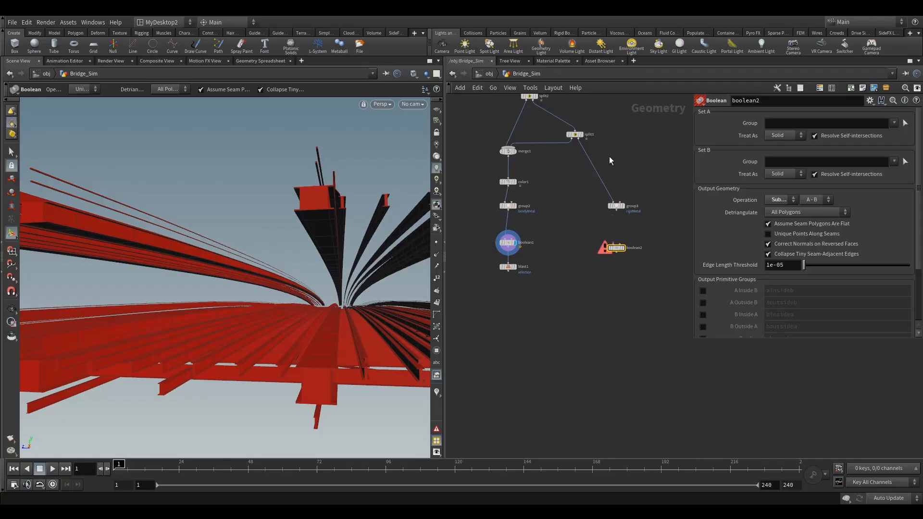
Step: Display the measure1 node and orbit the viewport to inspect its area visualization
middle_click_drag(563, 188, 559, 276)
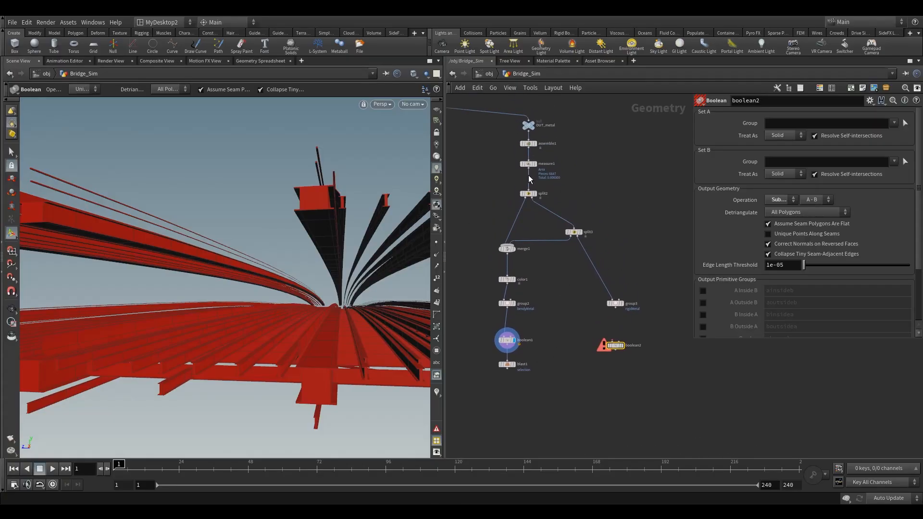
left_click(539, 156)
left_click(529, 164)
left_click_drag(293, 262, 344, 261, "alt")
key("Return")
key("Escape")
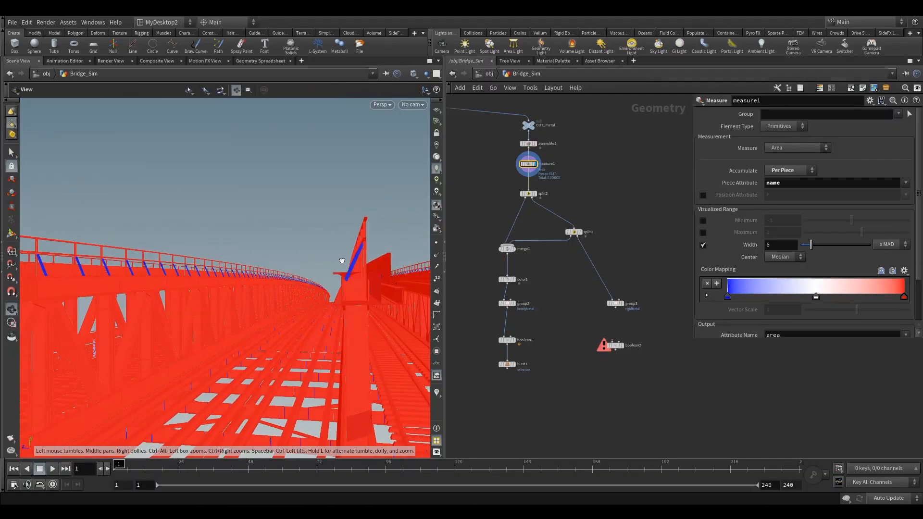
key("Return")
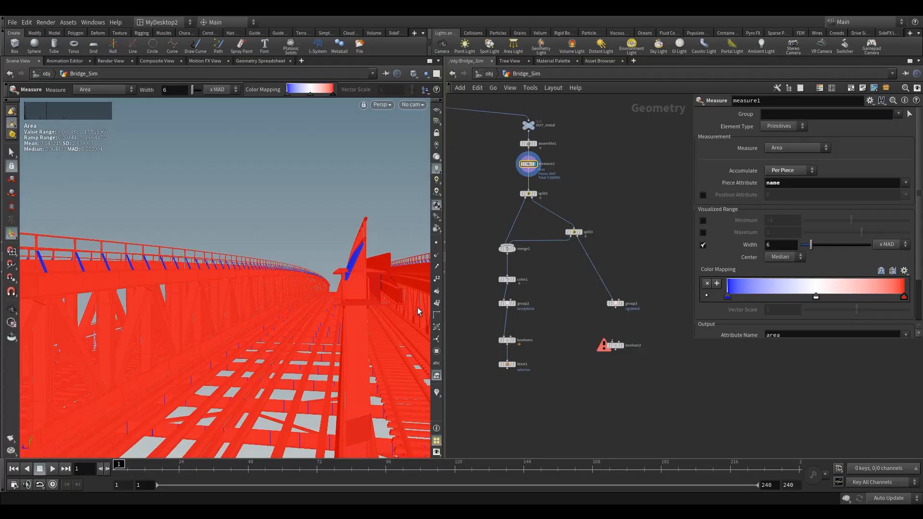
Step: Wire the rigidMetal group node's output into the new boolean2 node's first input
scroll(616, 320, "up", 2)
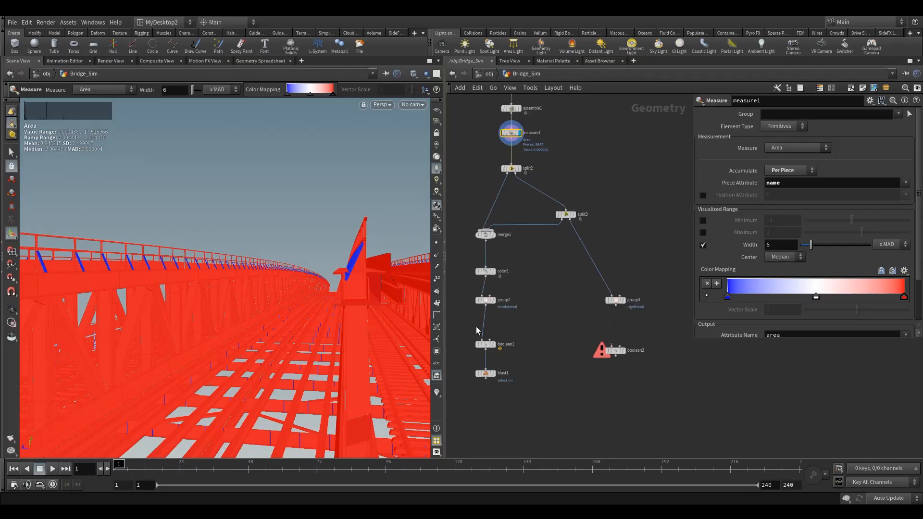
left_click(615, 350)
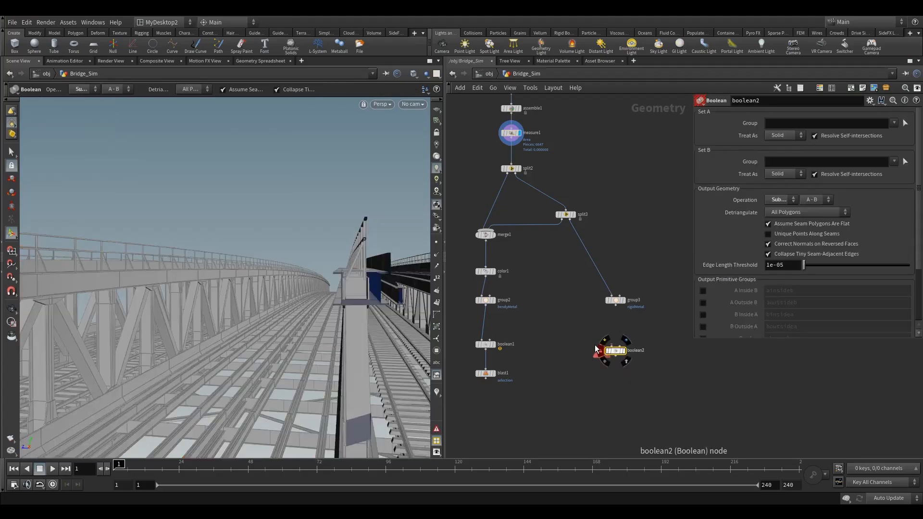
scroll(608, 345, "up", 3)
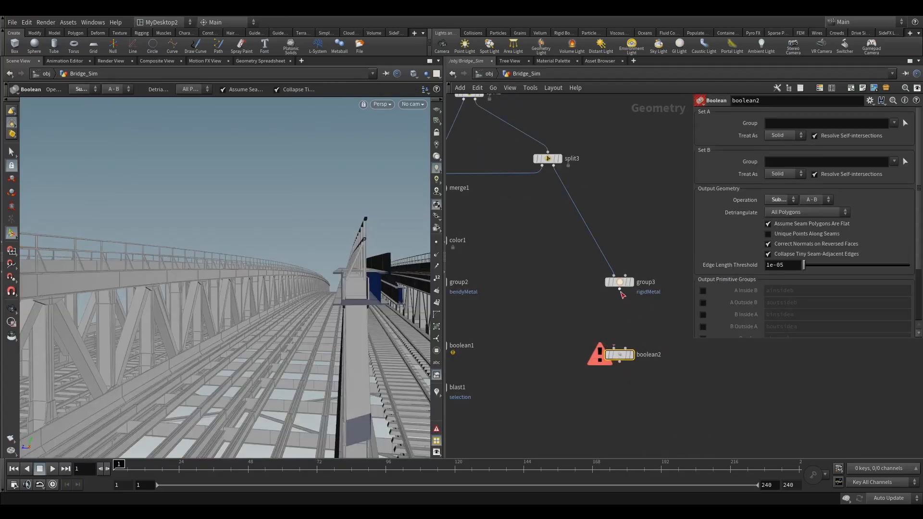
left_click_drag(620, 288, 596, 343)
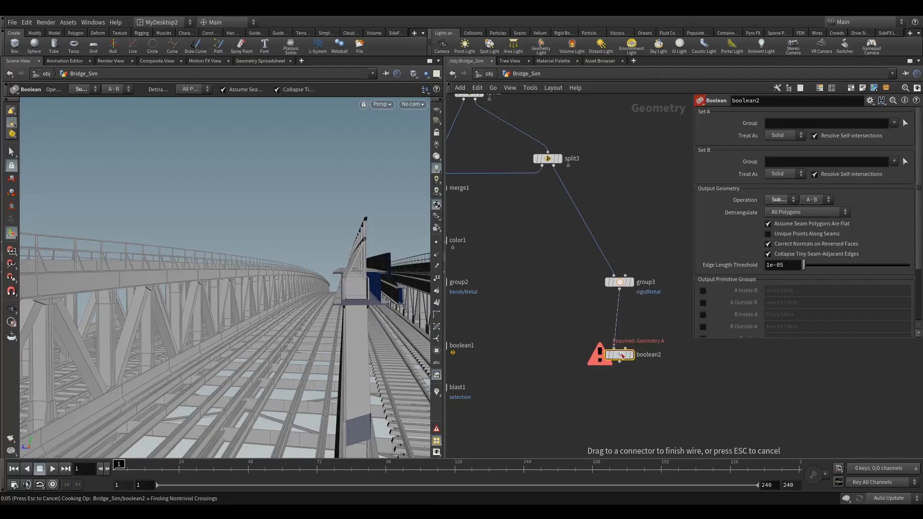
left_click(622, 355)
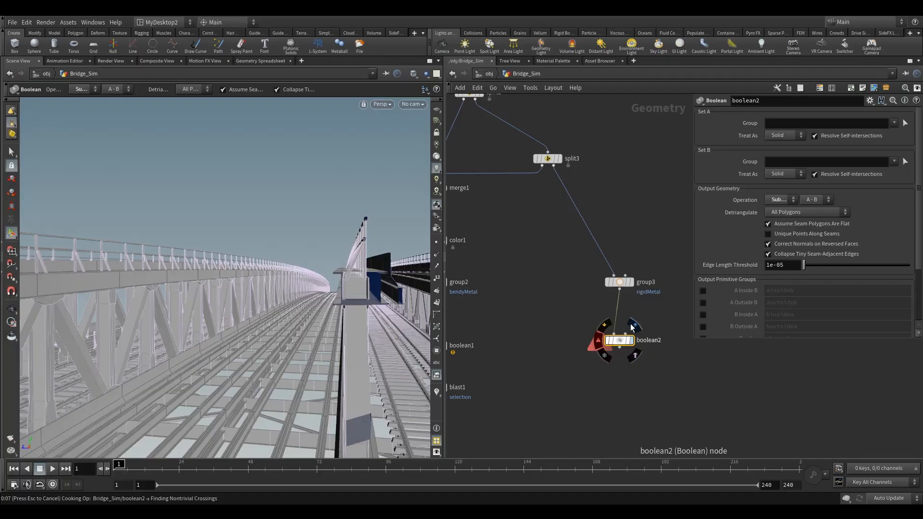
key("Escape")
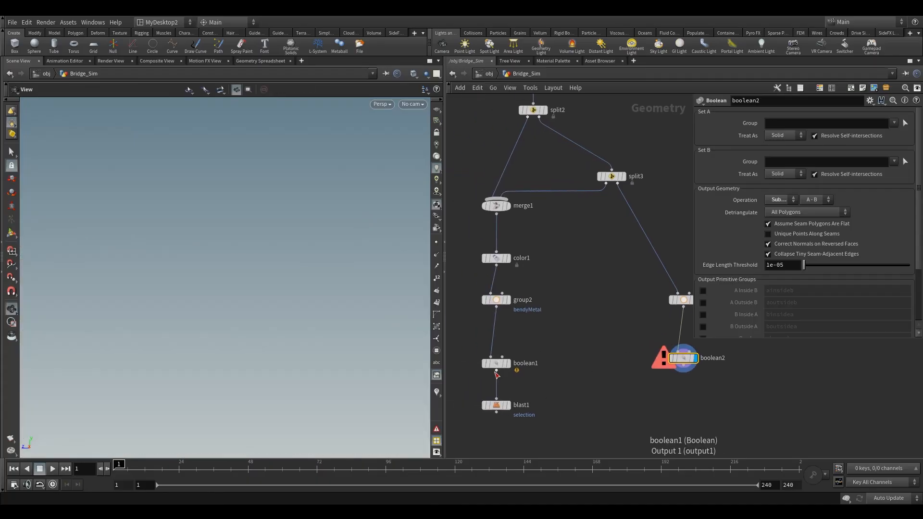
Step: Connect boolean1's output to boolean2's second input and move boolean2 below the rigidMetal group node
left_click_drag(496, 373, 686, 362)
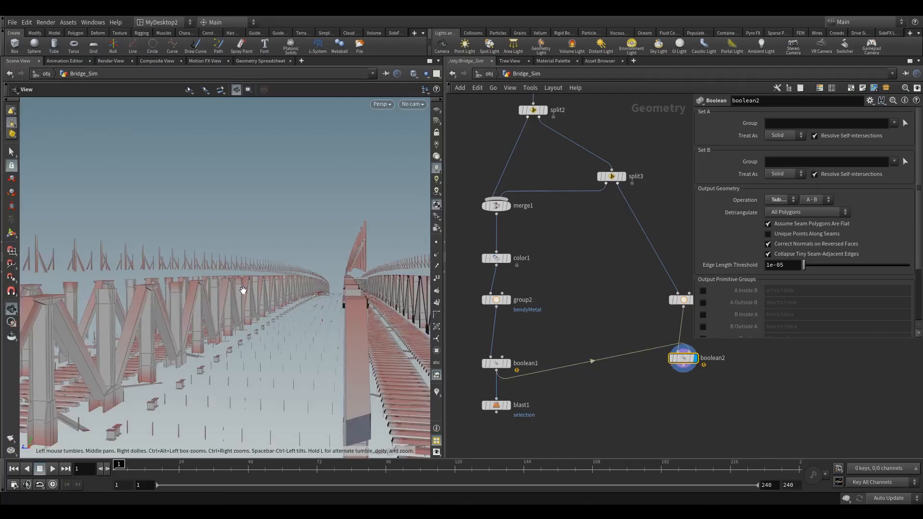
left_click_drag(277, 283, 288, 356)
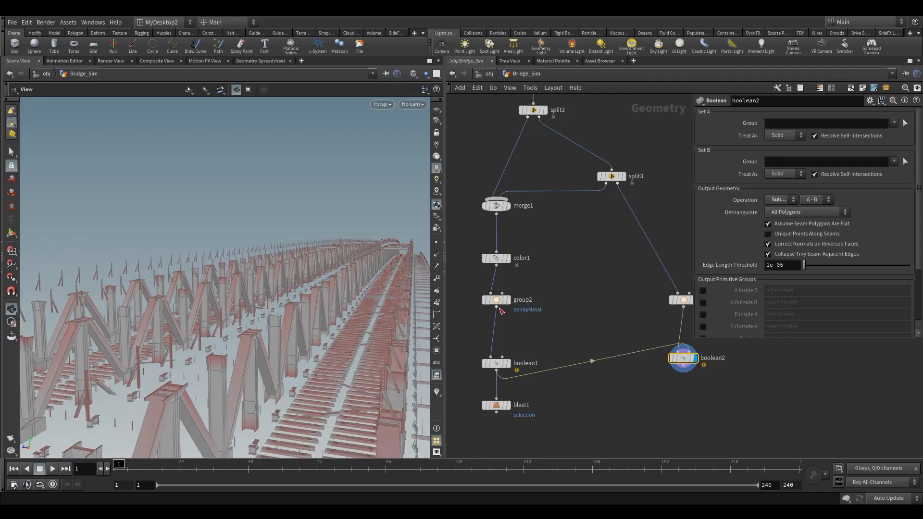
left_click_drag(683, 358, 683, 408)
left_click_drag(210, 399, 293, 315)
middle_click_drag(617, 319, 648, 313)
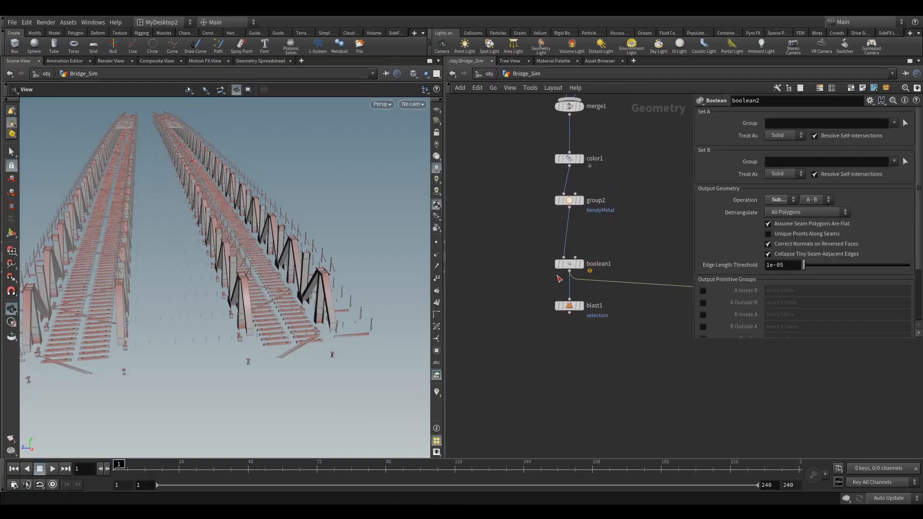
scroll(547, 286, "down", 3)
middle_click_drag(586, 281, 553, 300)
Step: Save the scene file
left_click(12, 22)
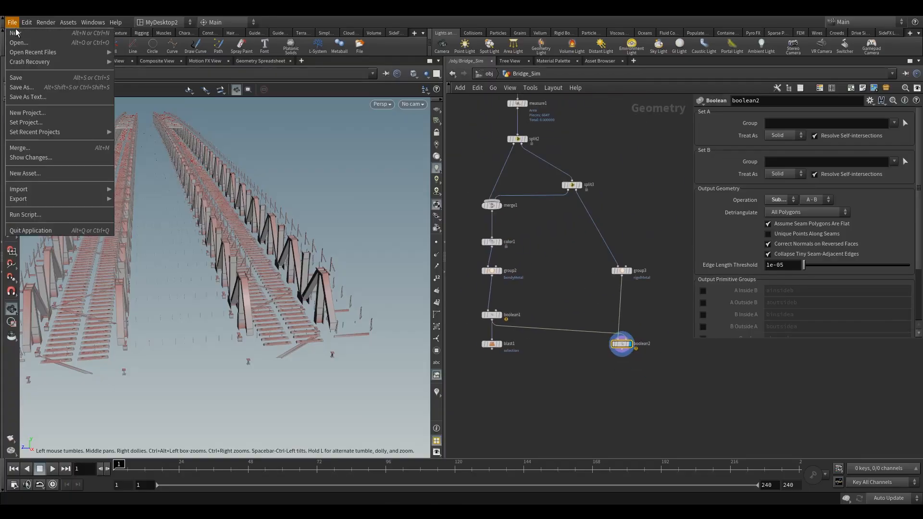
left_click(19, 78)
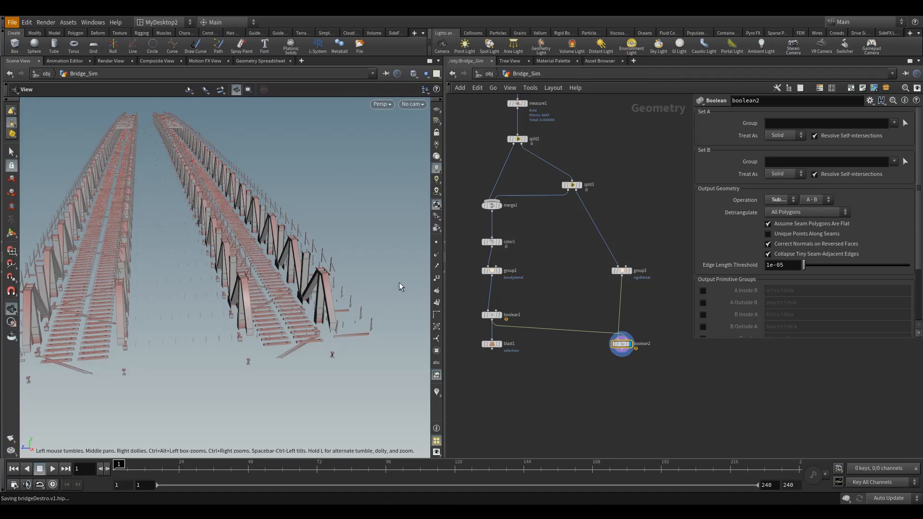
left_click(493, 350)
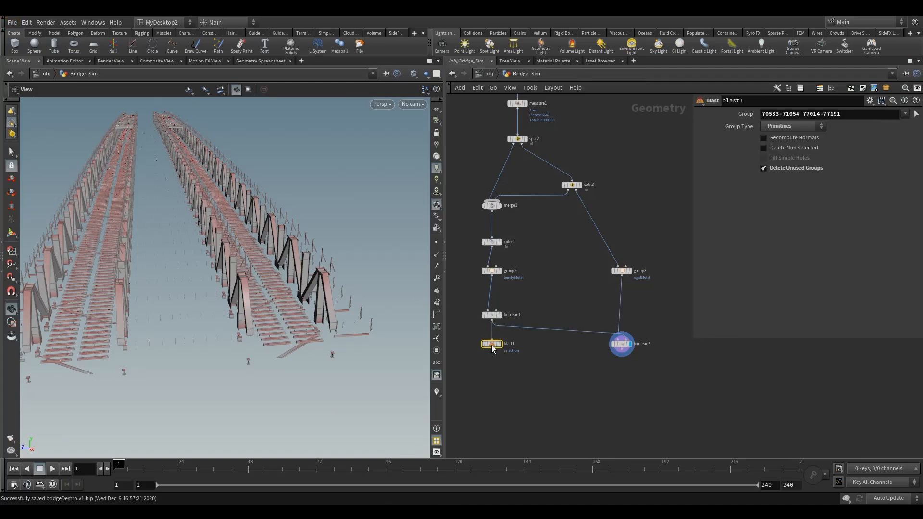